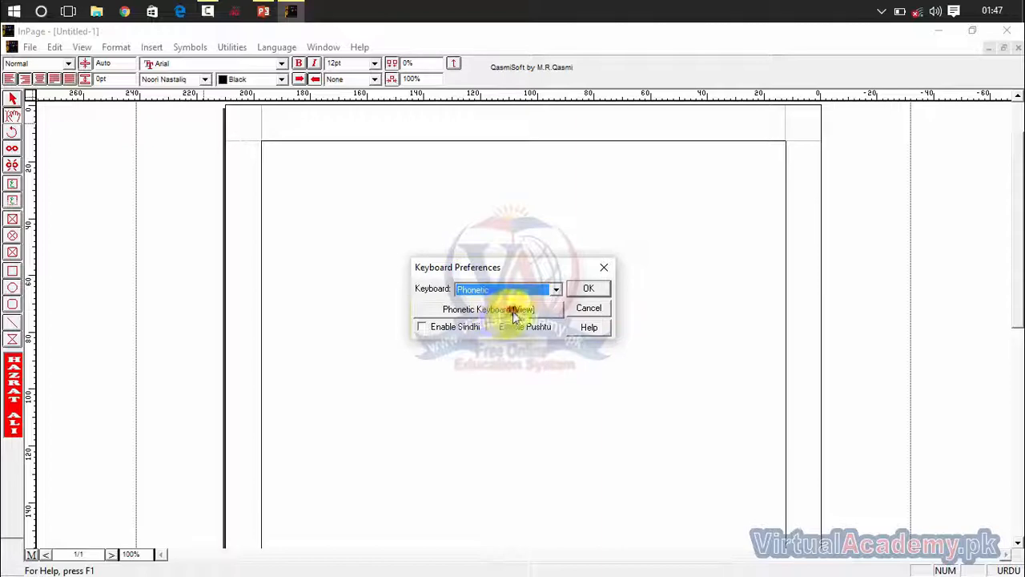
# - View the Phonetic keyboard's character layout, then close it and accept Phonetic as the keyboard preference
pyautogui.click(512, 311)
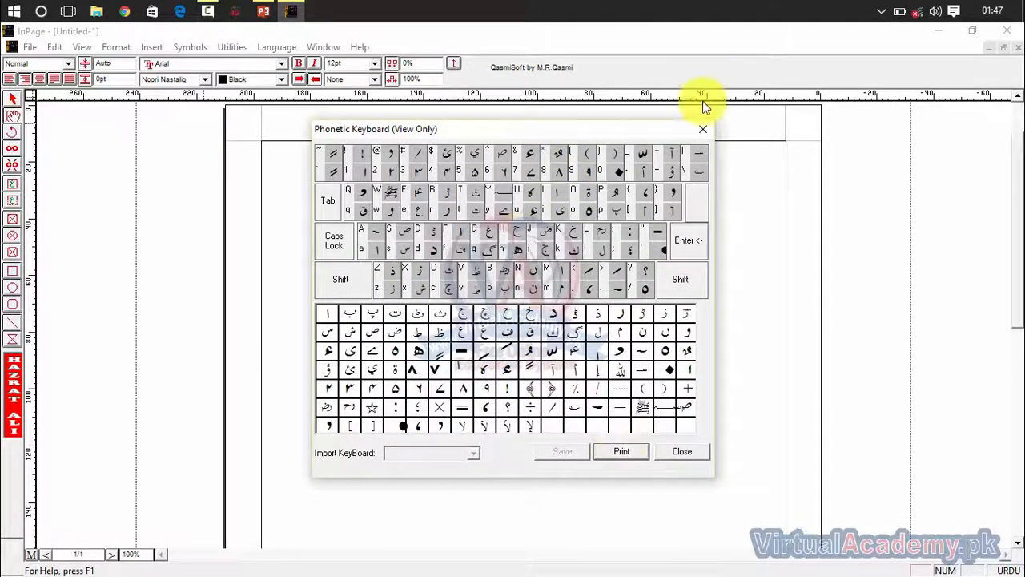
pyautogui.click(622, 453)
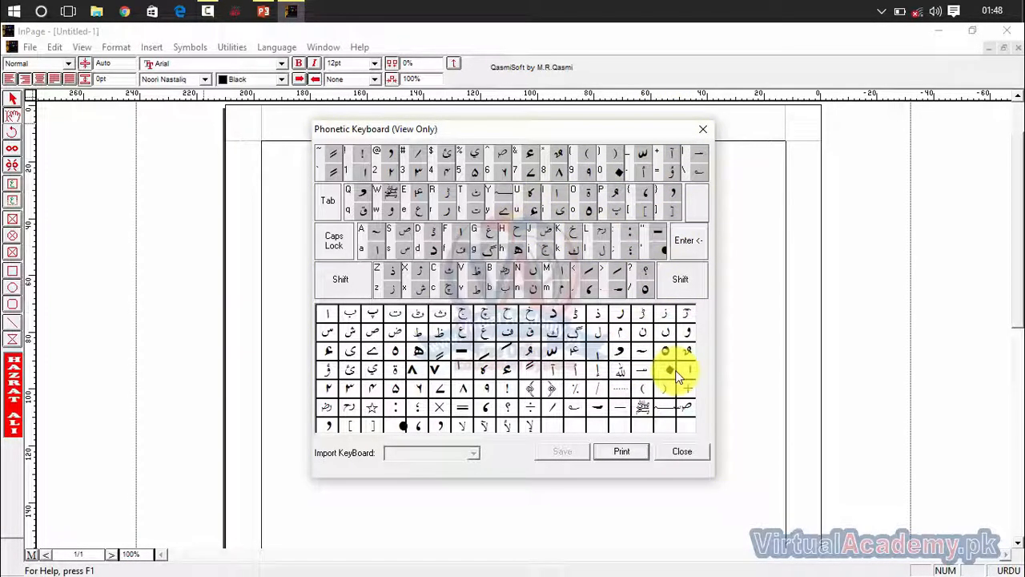
pyautogui.click(683, 451)
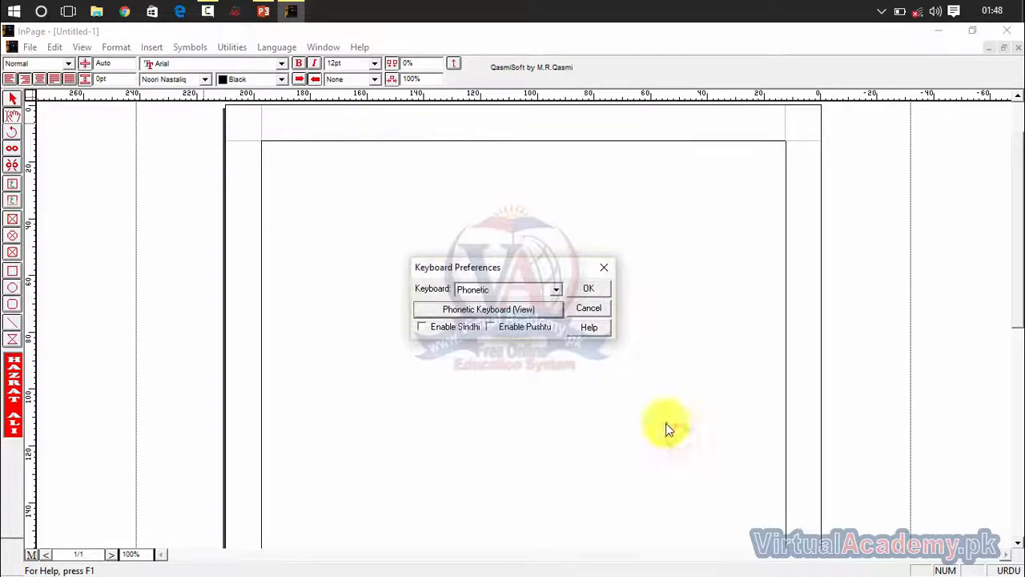
pyautogui.click(588, 288)
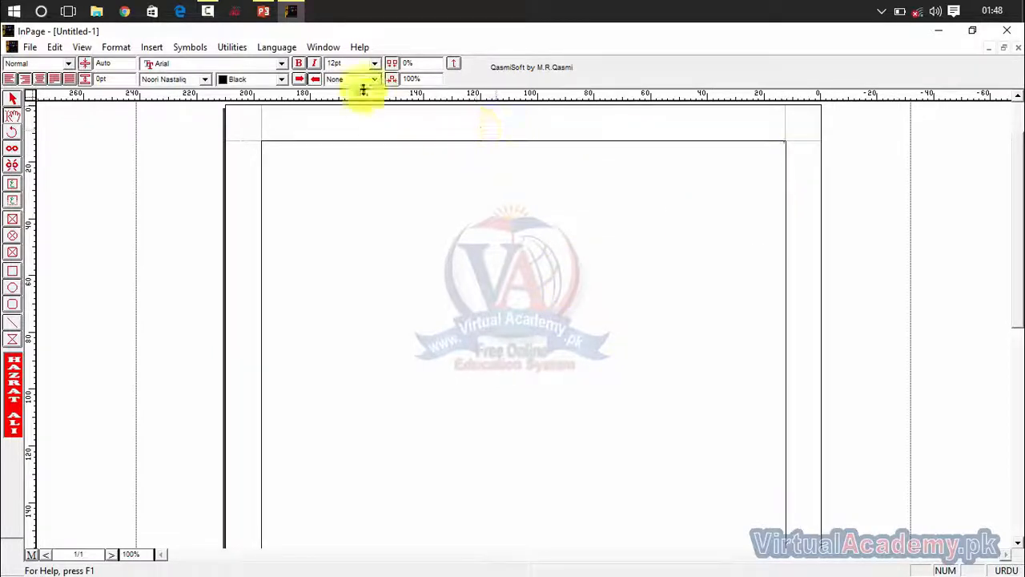
# - Set the character size to 36 pt for the text on the empty page
pyautogui.click(373, 62)
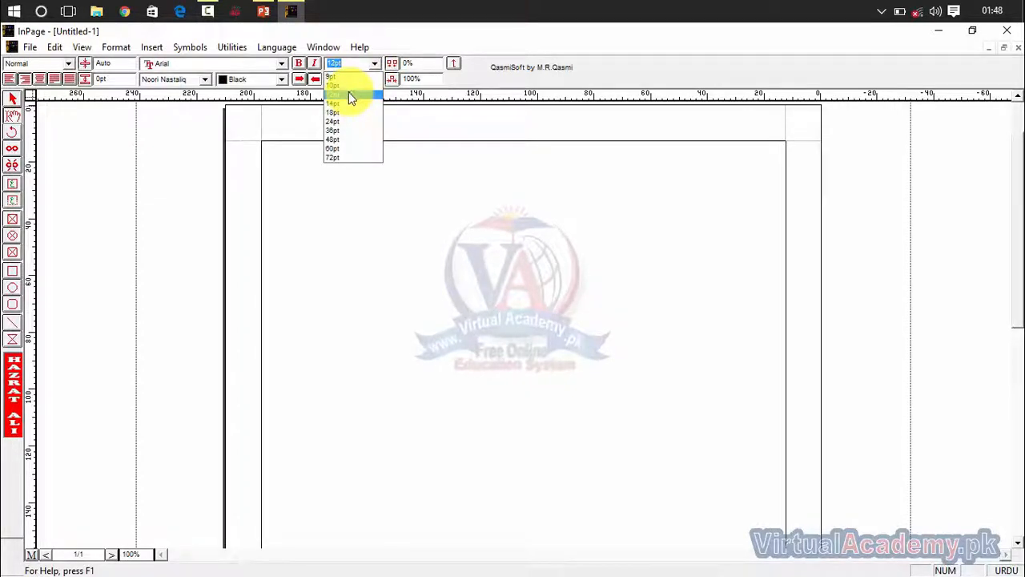
pyautogui.click(347, 132)
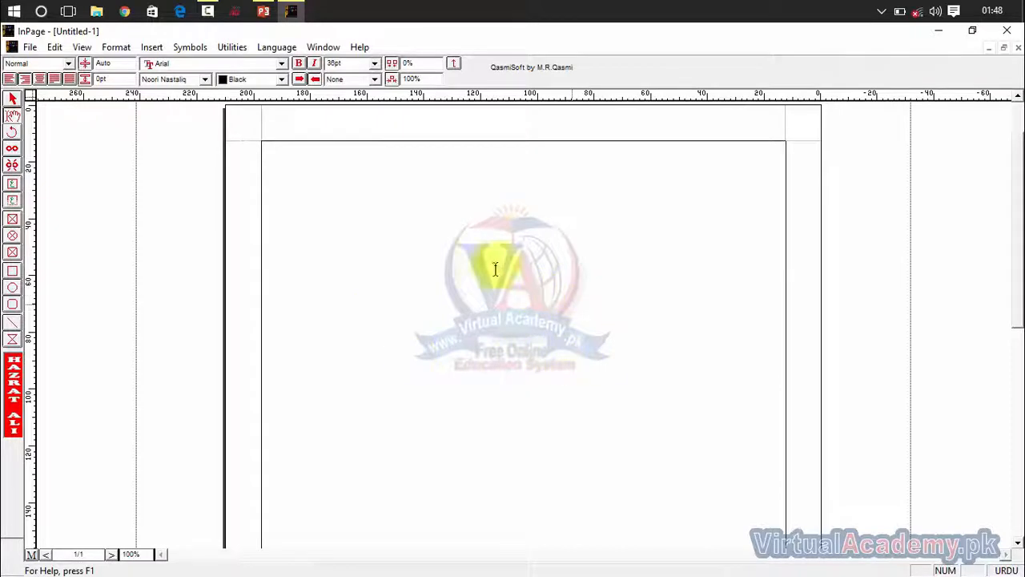
pyautogui.click(357, 62)
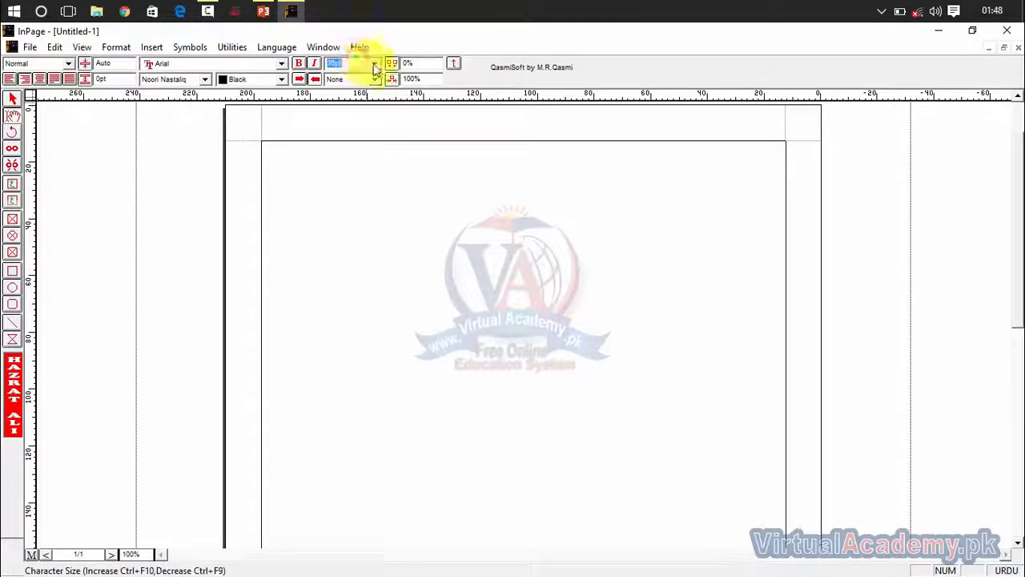
pyautogui.click(374, 62)
pyautogui.click(350, 135)
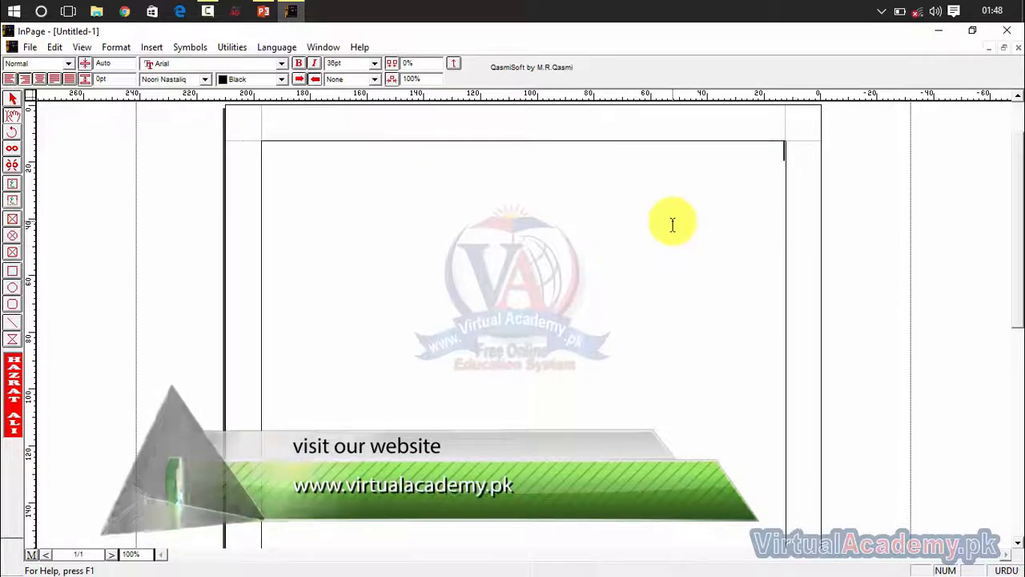
# - Write the Urdu phrase "پاکستان ذندہ باد" on the first line of the page
pyautogui.write('پاکس')
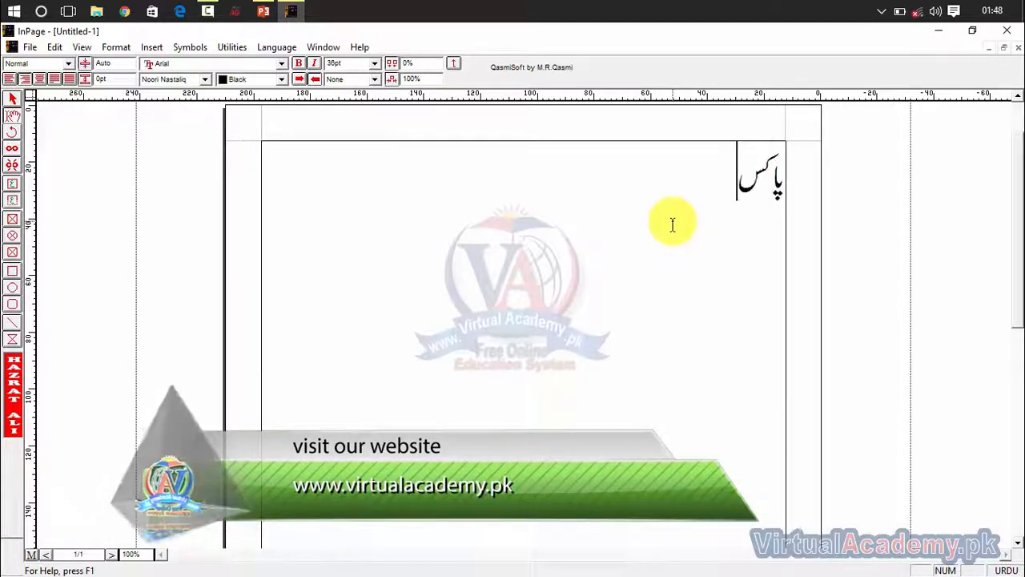
pyautogui.write('تان دن')
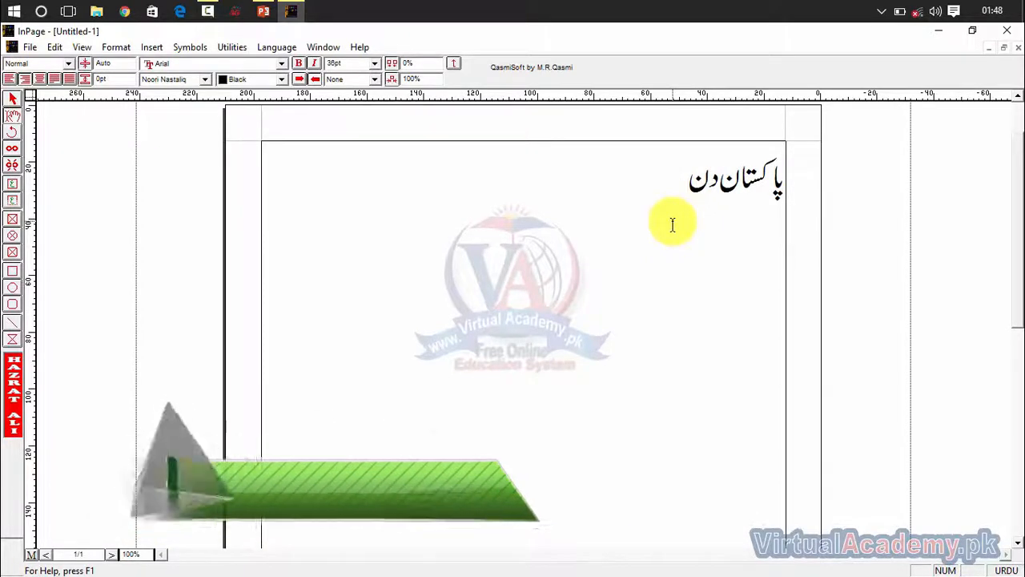
pyautogui.press('BackSpace')
pyautogui.press('BackSpace')
pyautogui.write('ز')
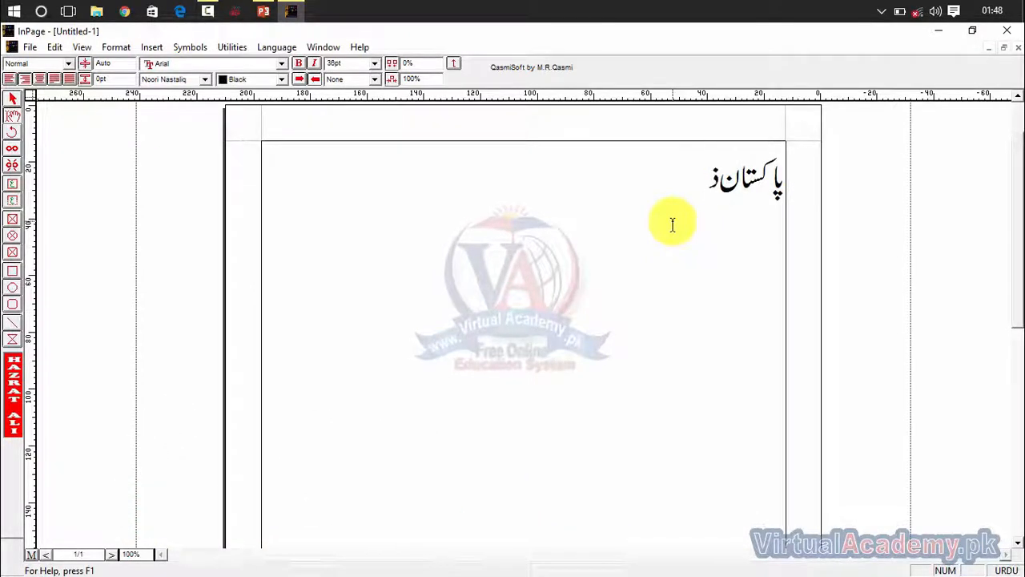
pyautogui.write('ندہ')
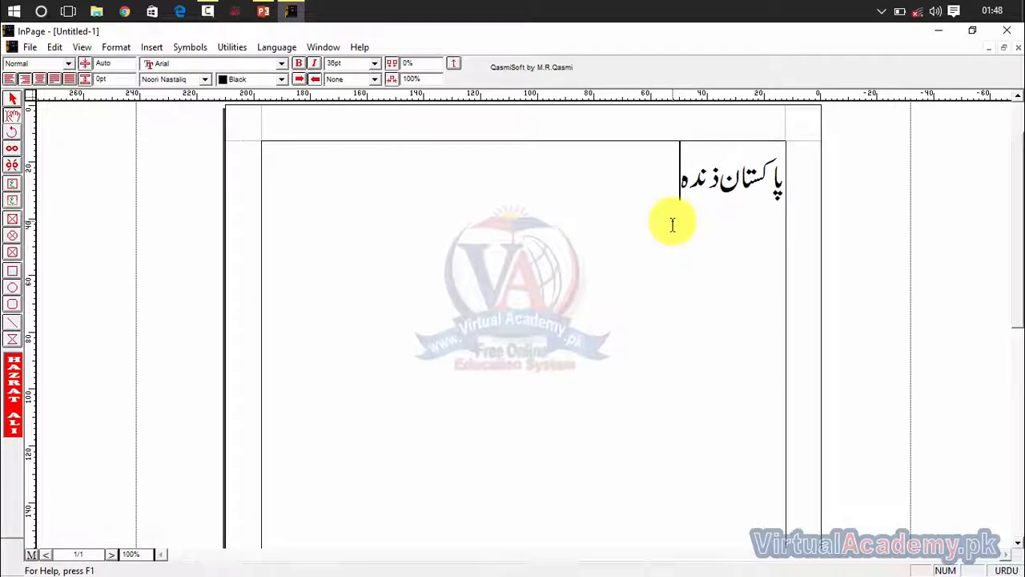
pyautogui.write(' باع')
pyautogui.press('BackSpace')
pyautogui.write('د')
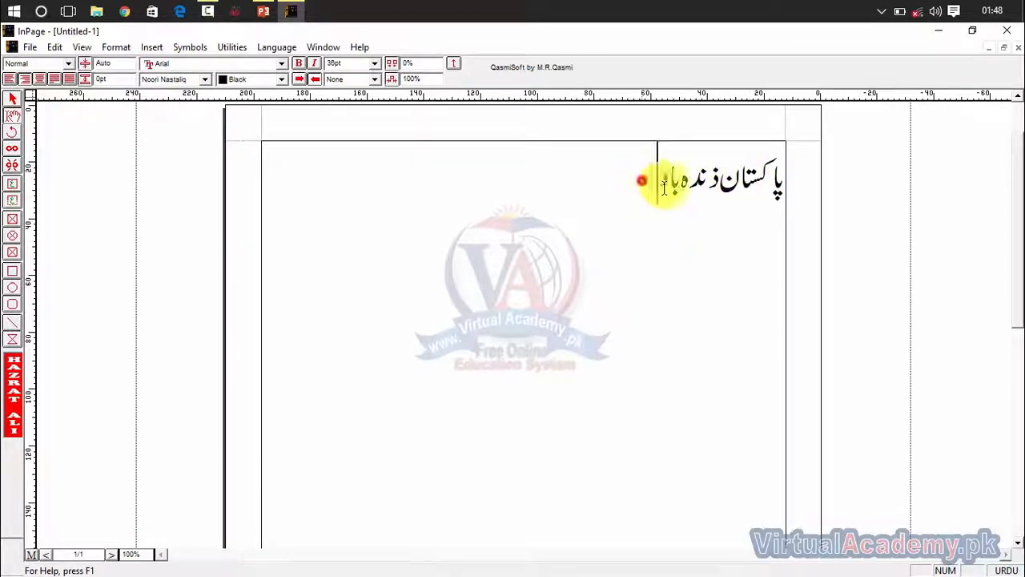
# - Copy the phrase "پاکستان ذندہ باد" and paste it twice after itself on the same line
pyautogui.moveTo(641, 178); pyautogui.dragTo(774, 192)
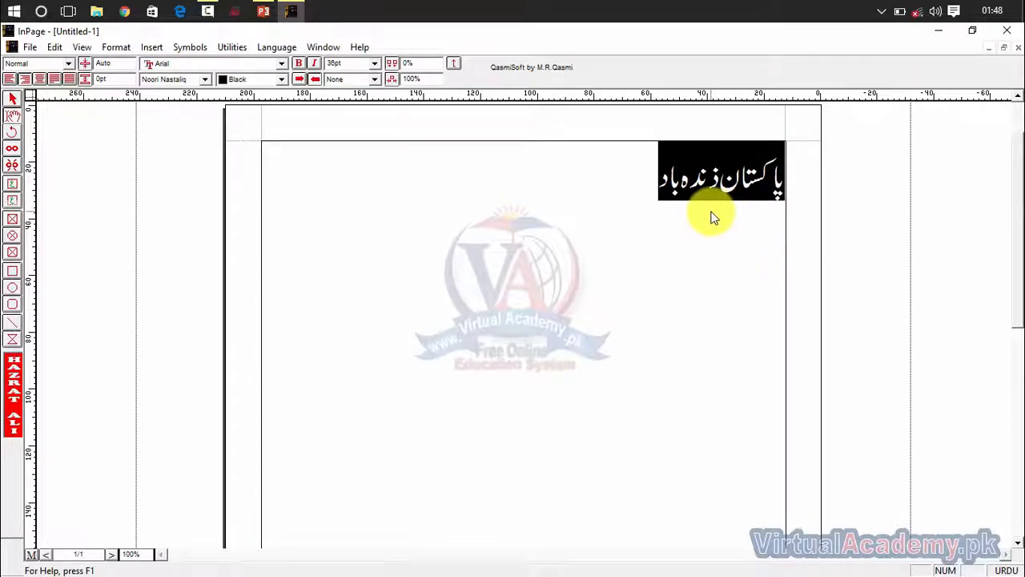
pyautogui.hotkey('ctrl', 'c')
pyautogui.click(648, 173)
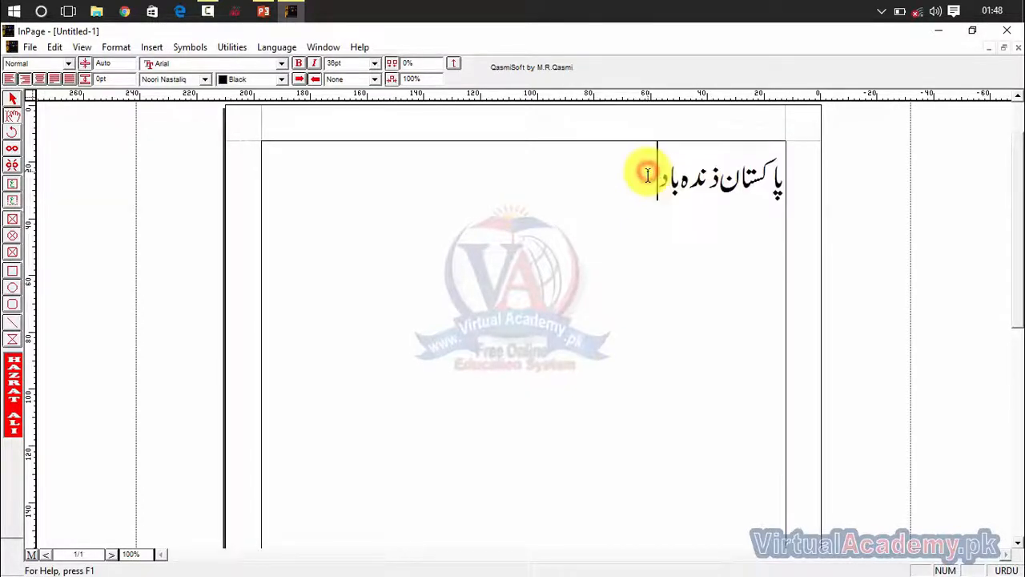
pyautogui.hotkey('ctrl', 'v')
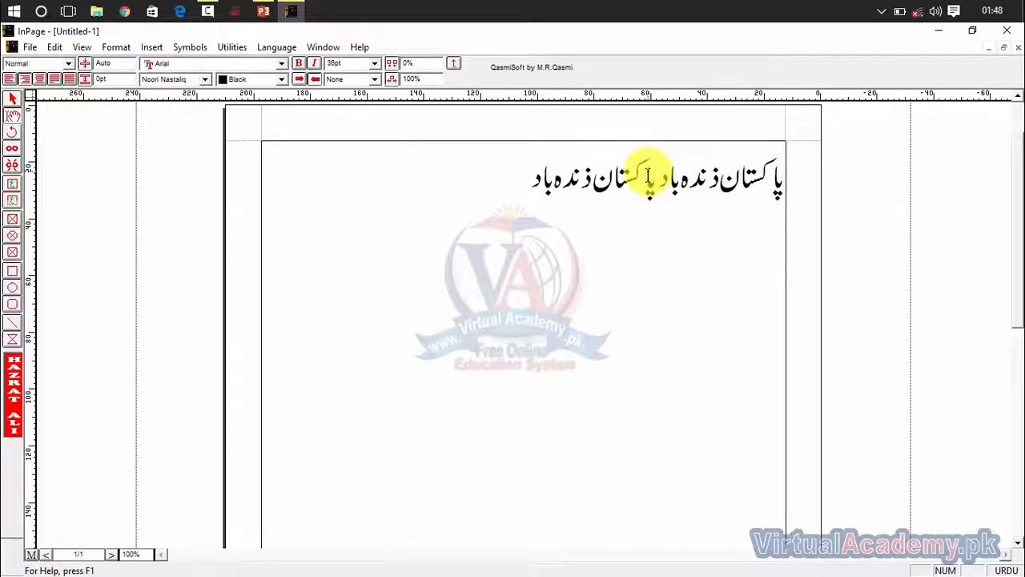
pyautogui.hotkey('ctrl', 'v')
# - Copy the whole first line and paste it onto two new lines below, making three identical lines
pyautogui.click(406, 178)
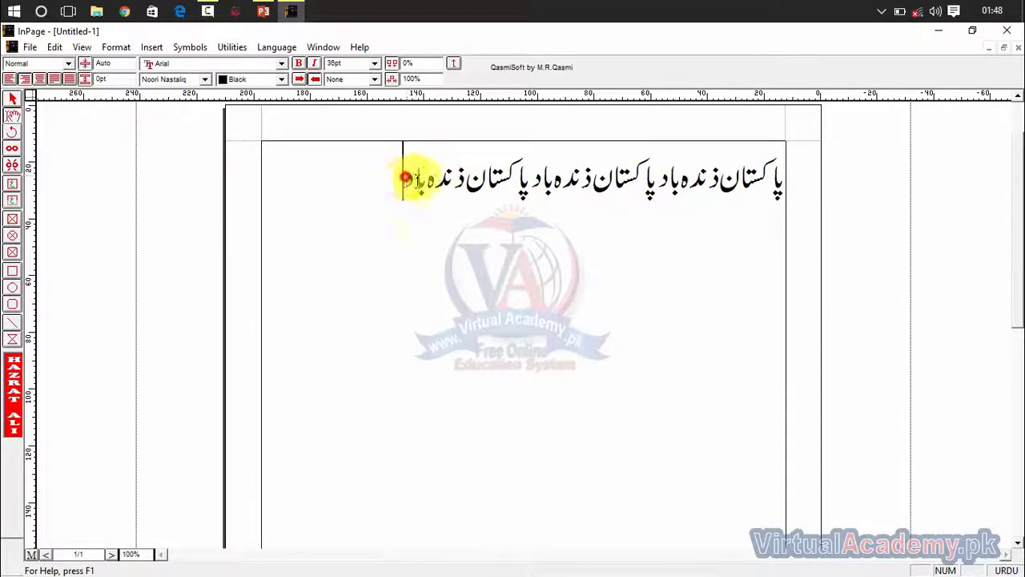
pyautogui.moveTo(406, 178); pyautogui.dragTo(793, 188)
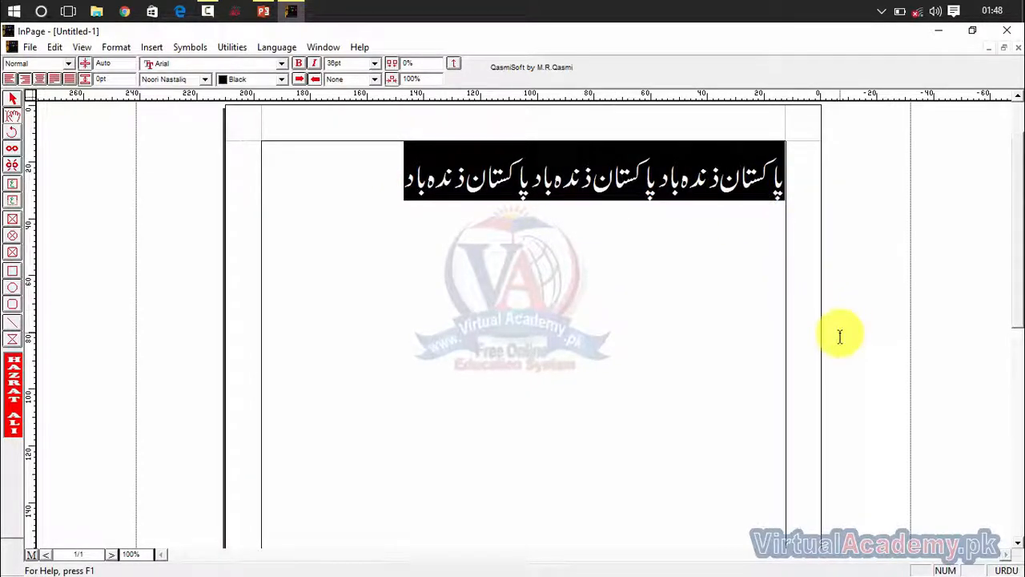
pyautogui.click(405, 192)
pyautogui.press('Return')
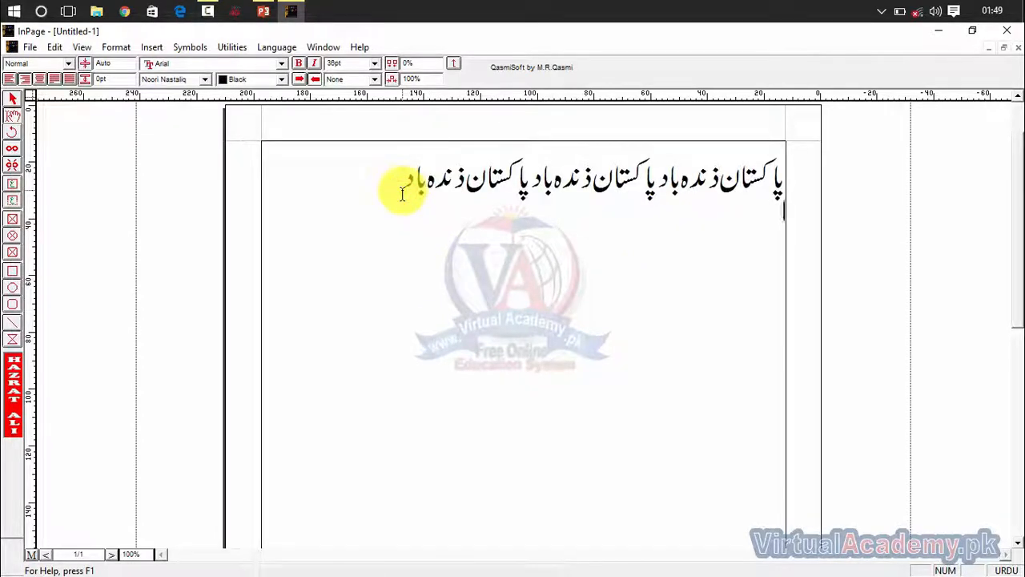
pyautogui.hotkey('ctrl', 'v')
pyautogui.press('Return')
pyautogui.hotkey('ctrl', 'v')
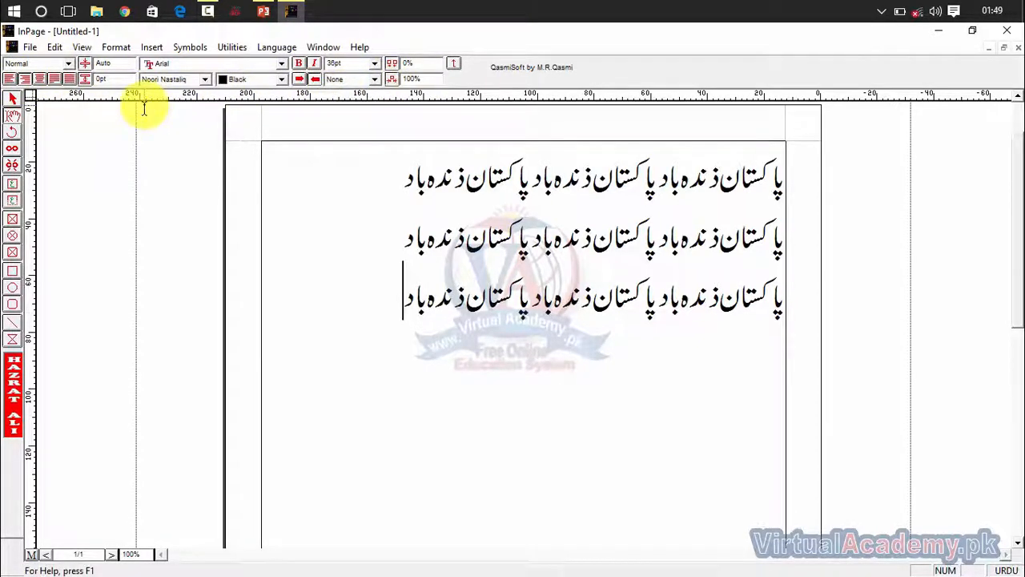
# - Place the cursor at the end of the third line and switch the typing language to English
pyautogui.click(366, 291)
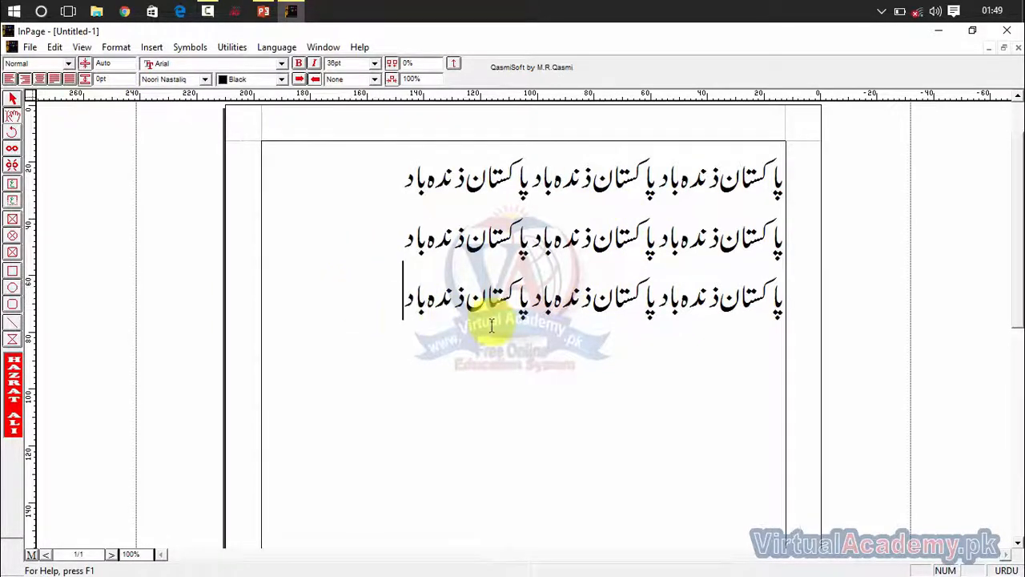
pyautogui.click(1007, 570)
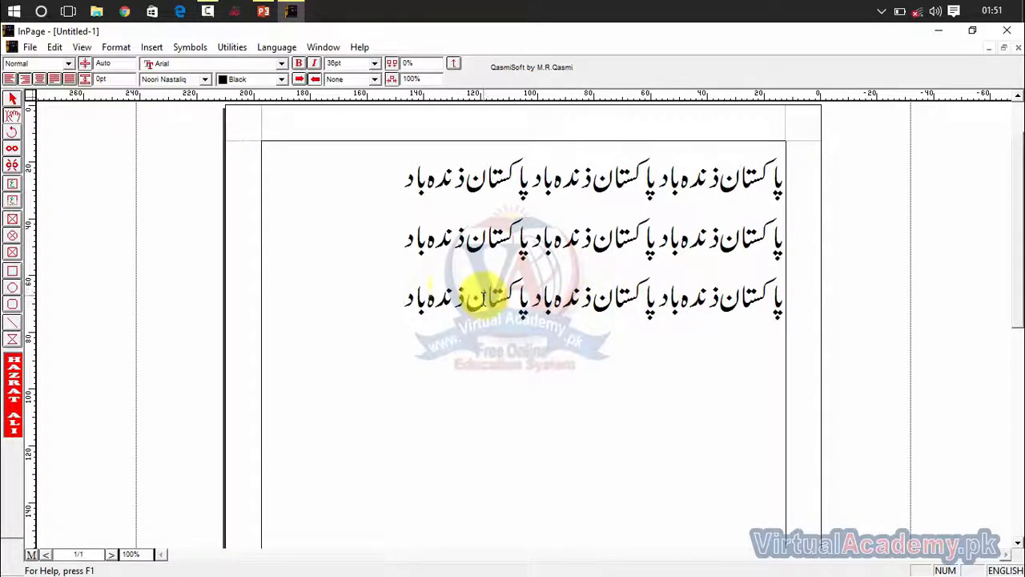
# - Select all three lines of Urdu text and check which style sheets are available
pyautogui.doubleClick(395, 297)
pyautogui.moveTo(630, 292); pyautogui.dragTo(793, 192)
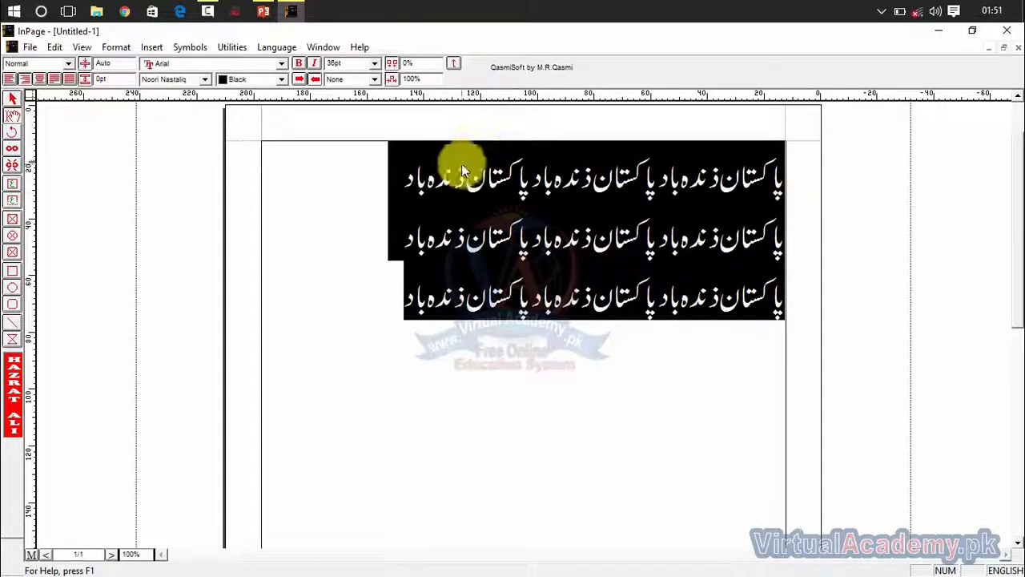
pyautogui.click(71, 66)
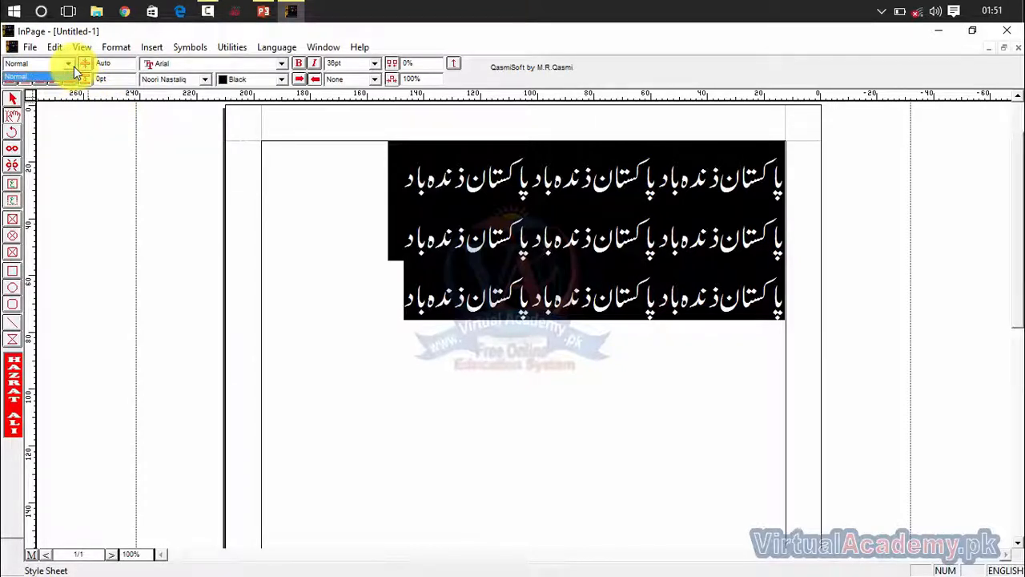
pyautogui.click(70, 65)
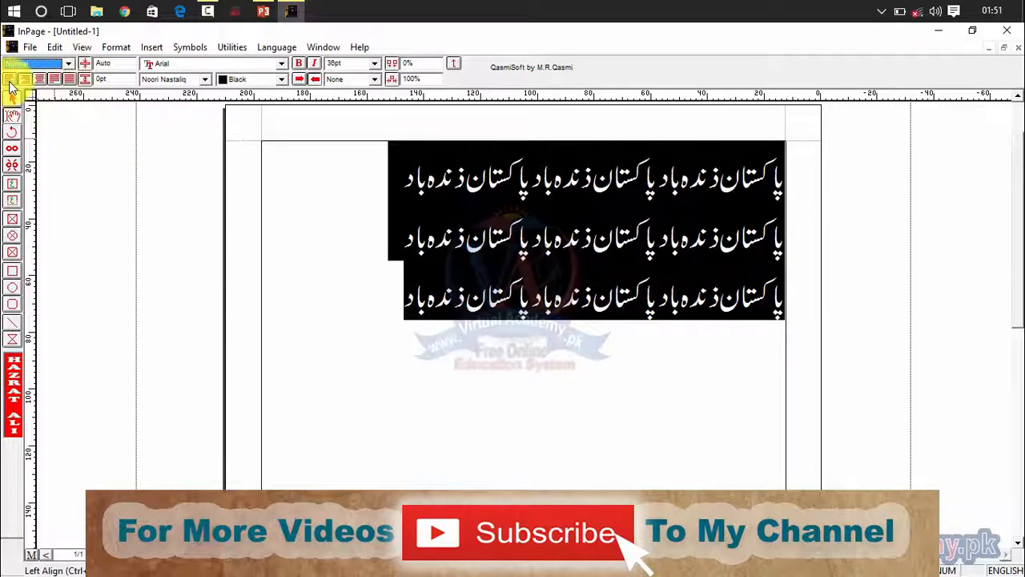
# - Try left, right, centre, justify and full-justify alignment on the three selected lines, finishing with Justify
pyautogui.click(11, 84)
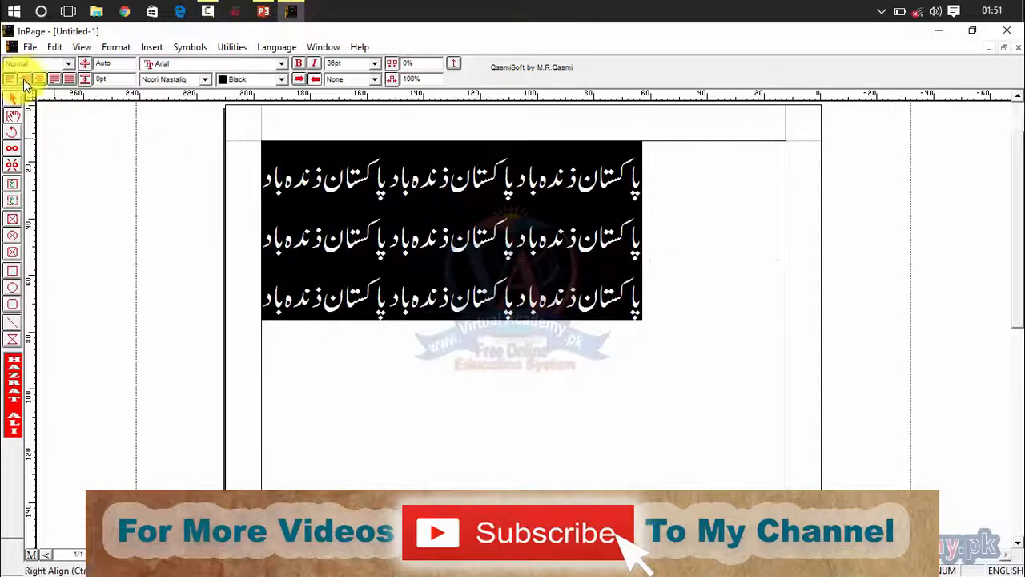
pyautogui.click(25, 80)
pyautogui.click(39, 78)
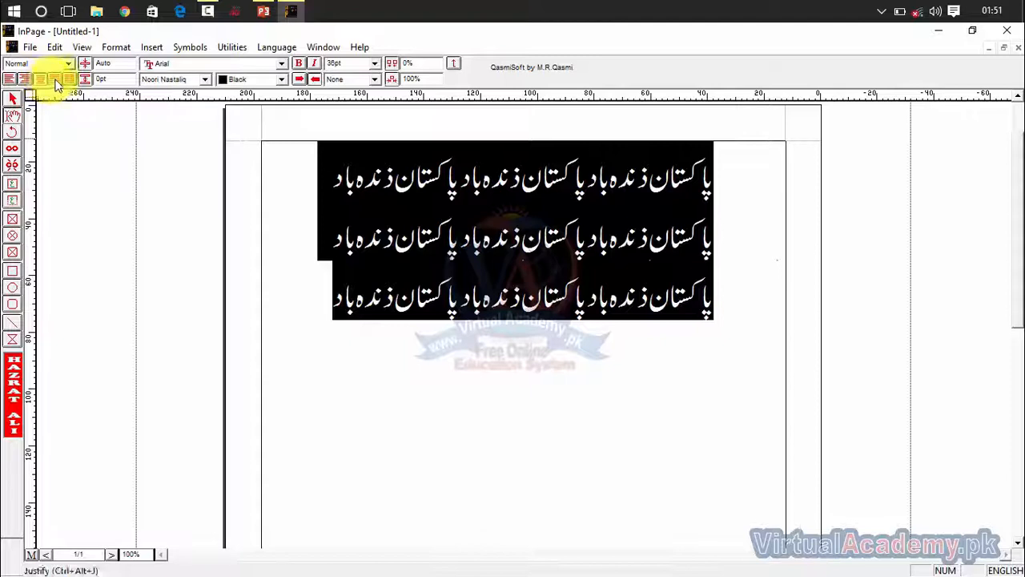
pyautogui.click(56, 80)
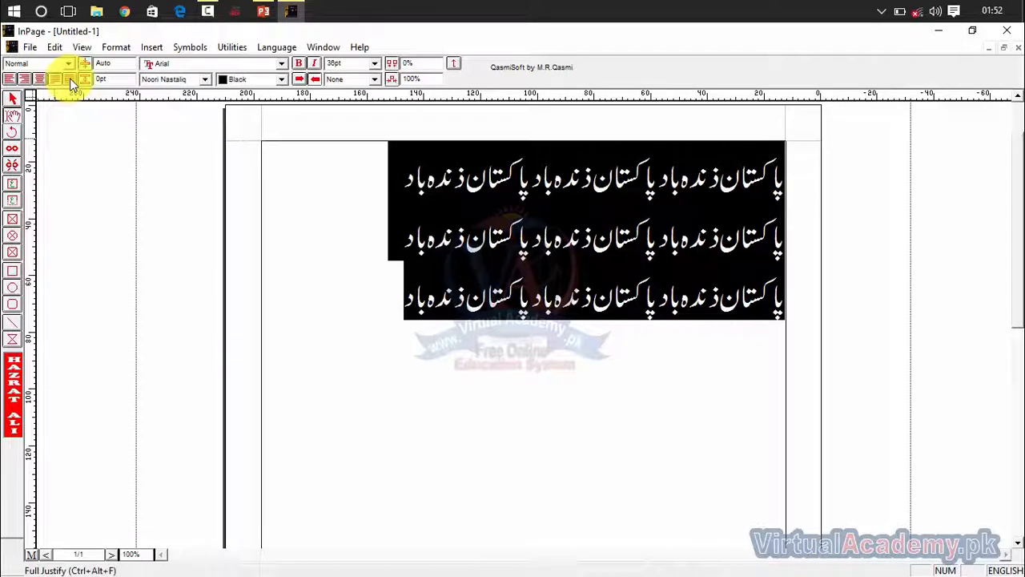
pyautogui.click(70, 79)
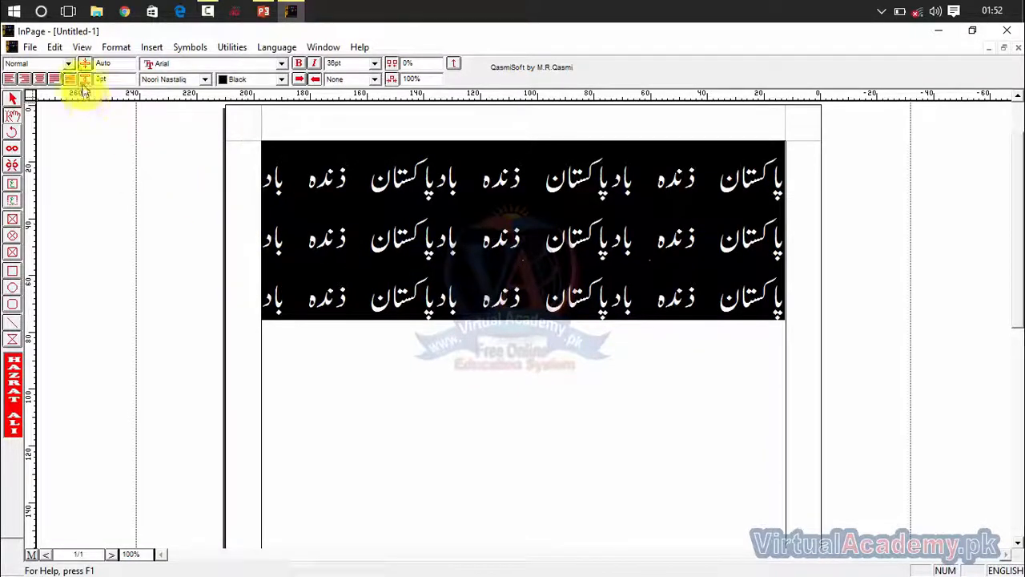
pyautogui.click(10, 79)
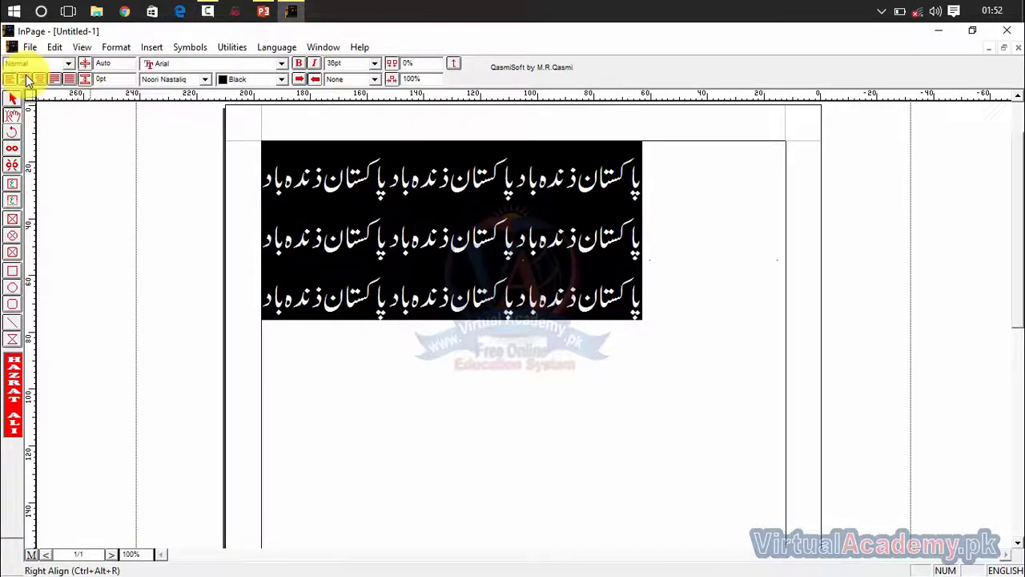
pyautogui.click(52, 76)
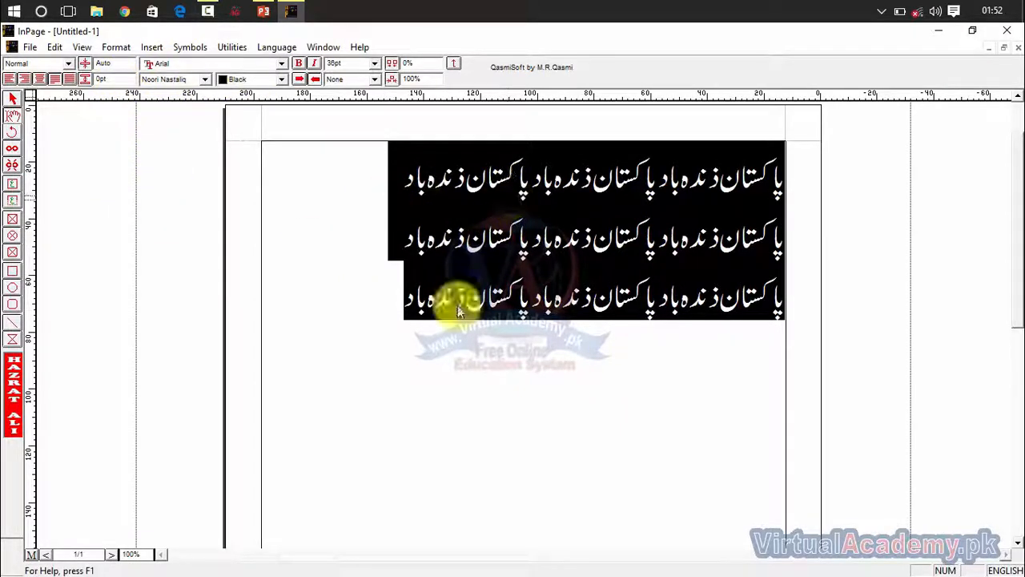
# - Reselect all three lines and set their paragraph spacing to 5 pt
pyautogui.click(415, 405)
pyautogui.moveTo(387, 320); pyautogui.dragTo(801, 189)
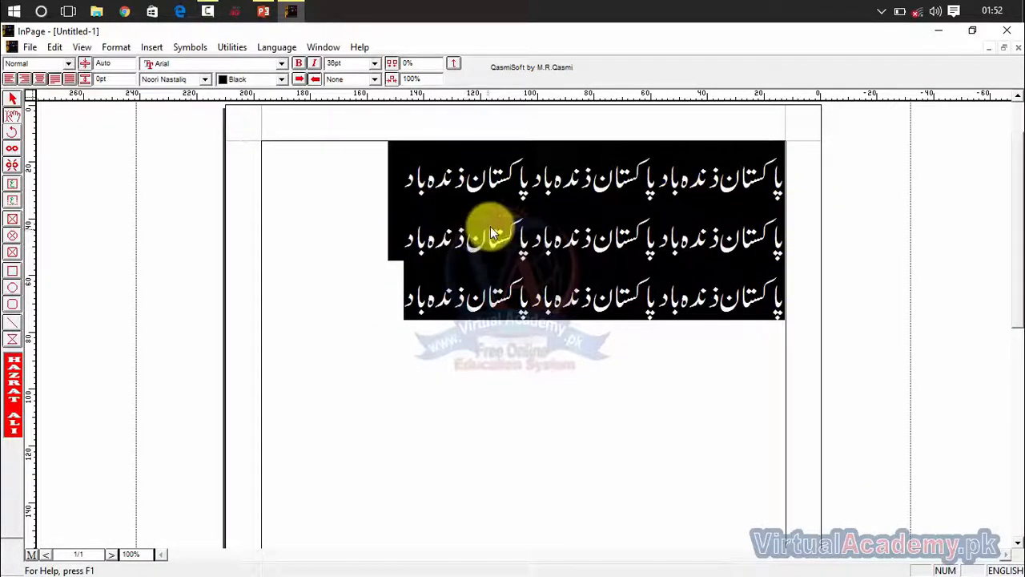
pyautogui.click(107, 78)
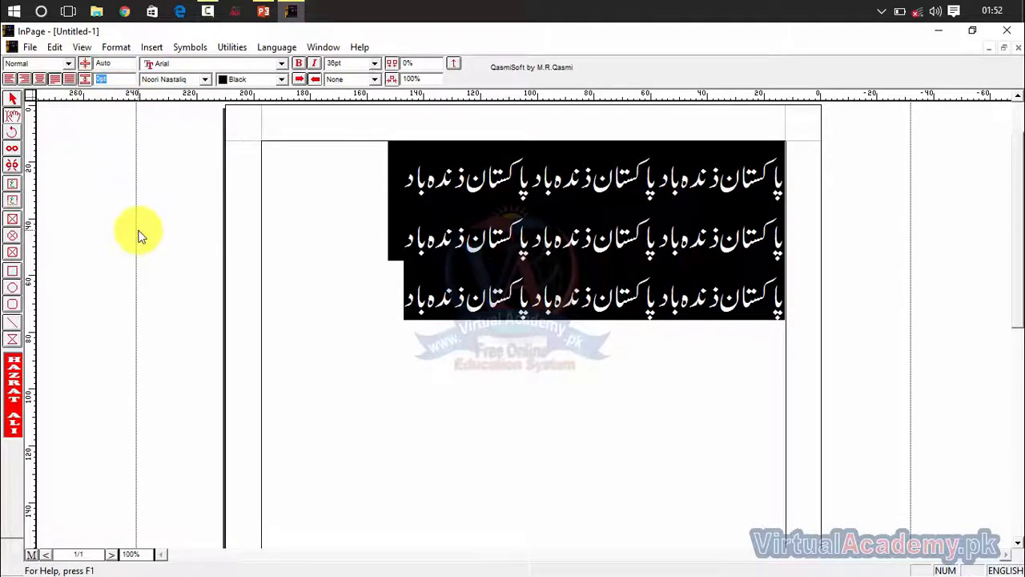
pyautogui.write('5')
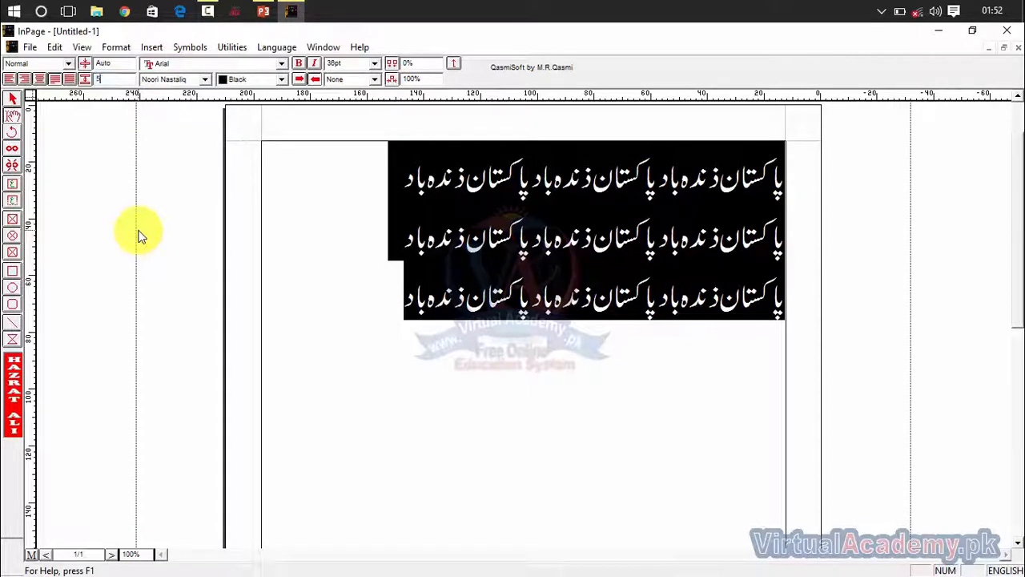
pyautogui.press('Return')
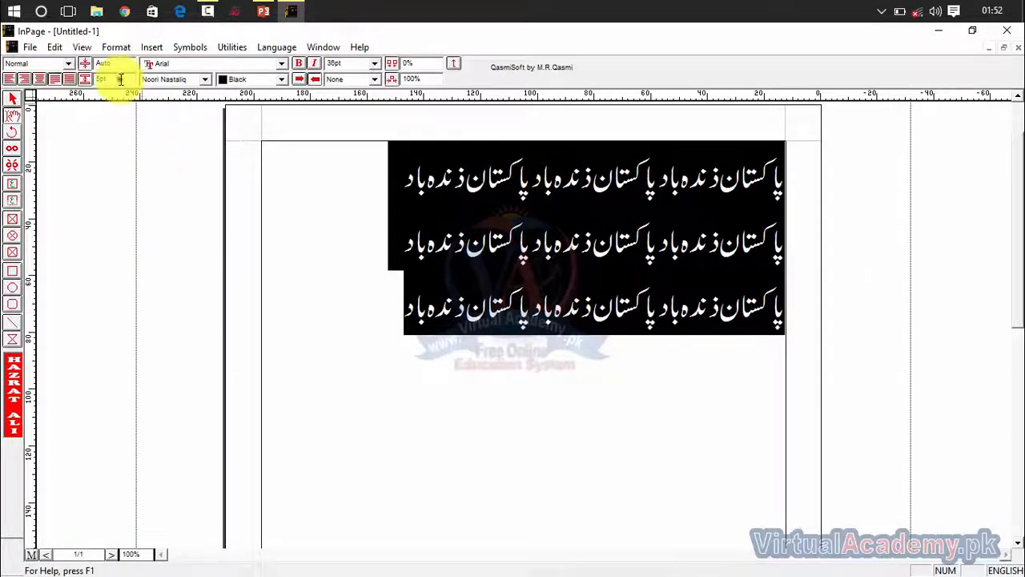
# - Try inter-line spacing of 10, 20 and 30 pt on the three selected lines
pyautogui.write('10')
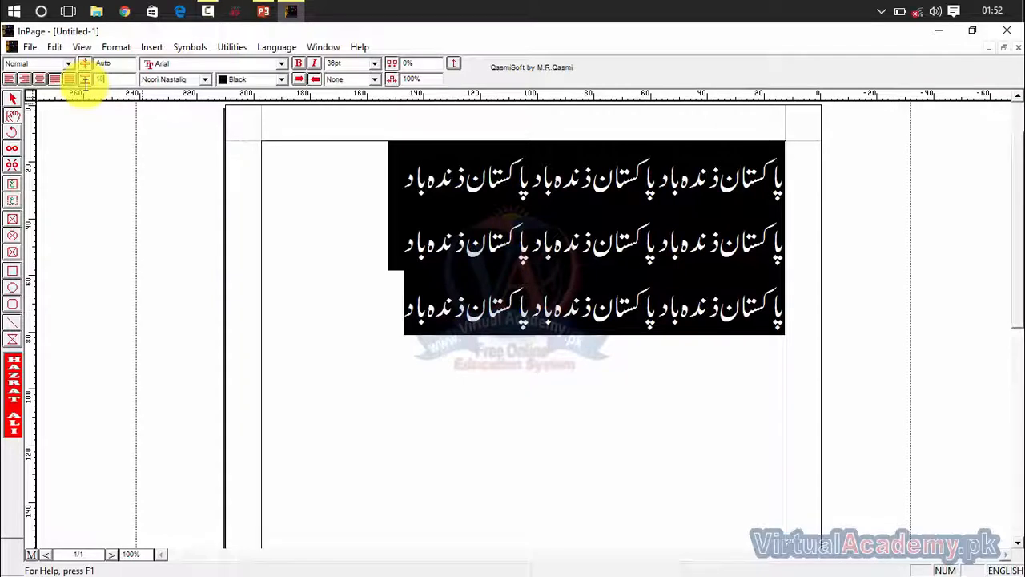
pyautogui.press('Return')
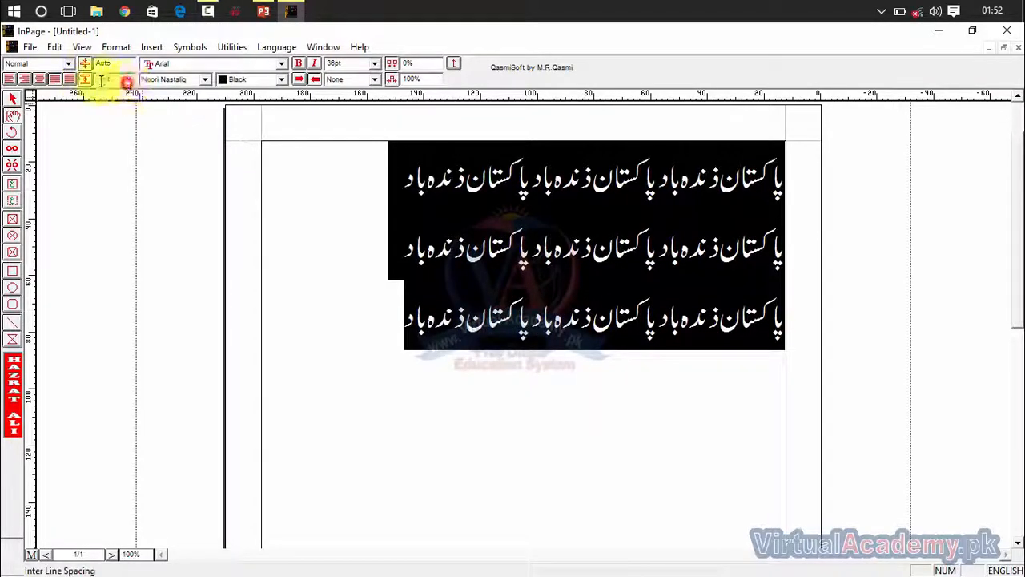
pyautogui.write('20')
pyautogui.press('Return')
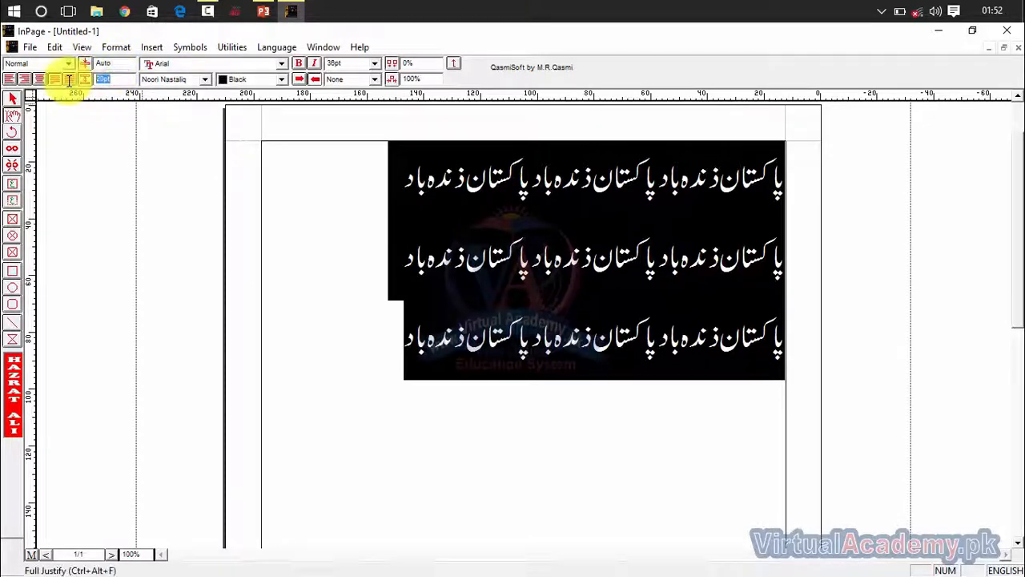
pyautogui.press('Return')
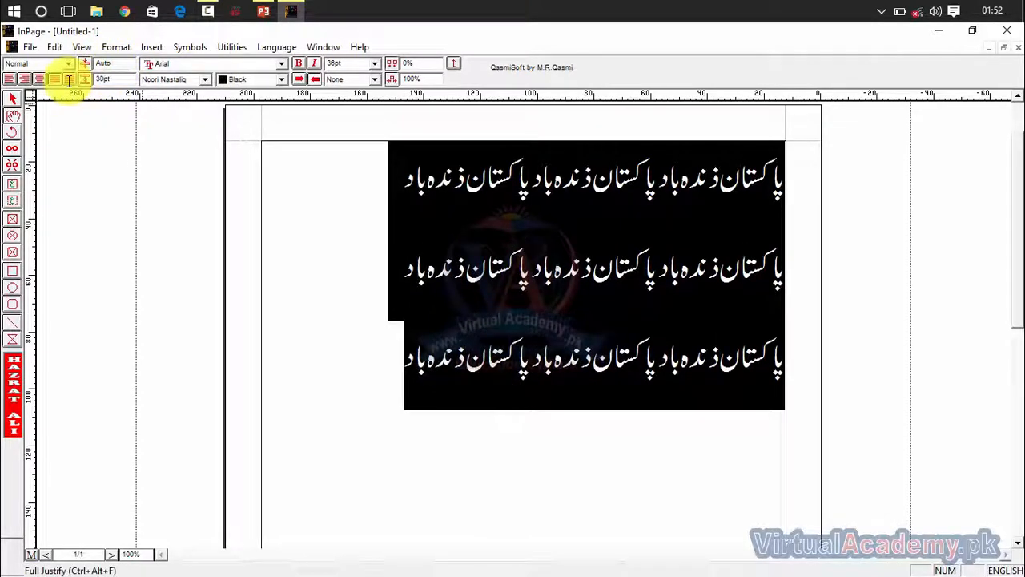
# - Set the inter-line spacing of the selected lines to 0 pt
pyautogui.doubleClick(112, 78)
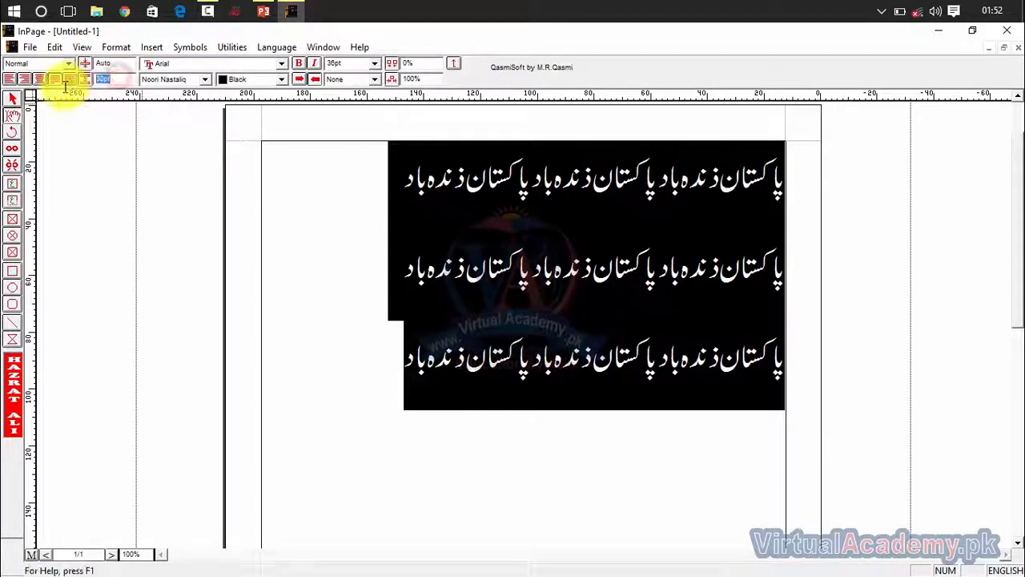
pyautogui.write('0')
pyautogui.press('Return')
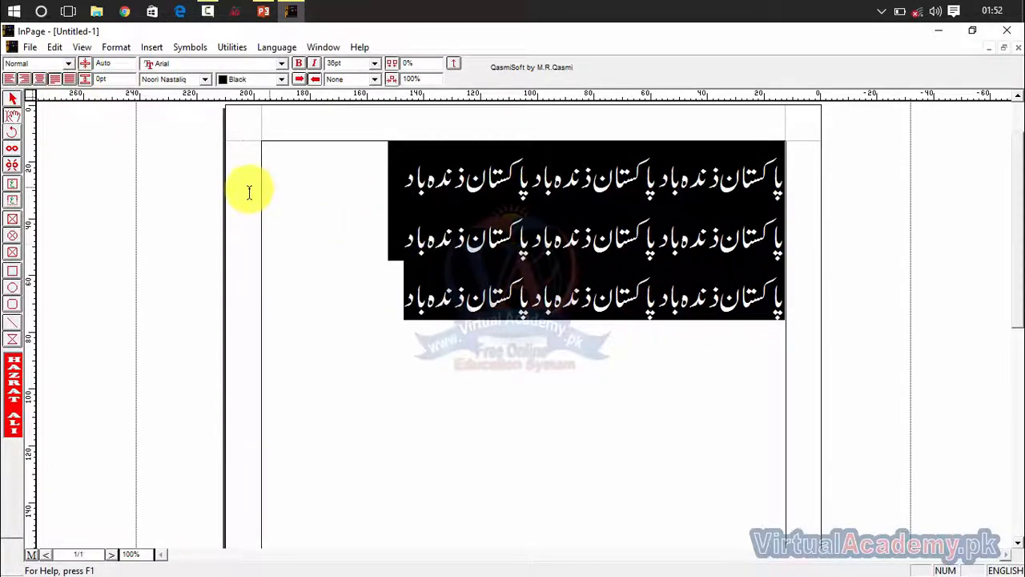
# - Try line leading of 5 pt and 30 pt on the three selected lines
pyautogui.click(106, 64)
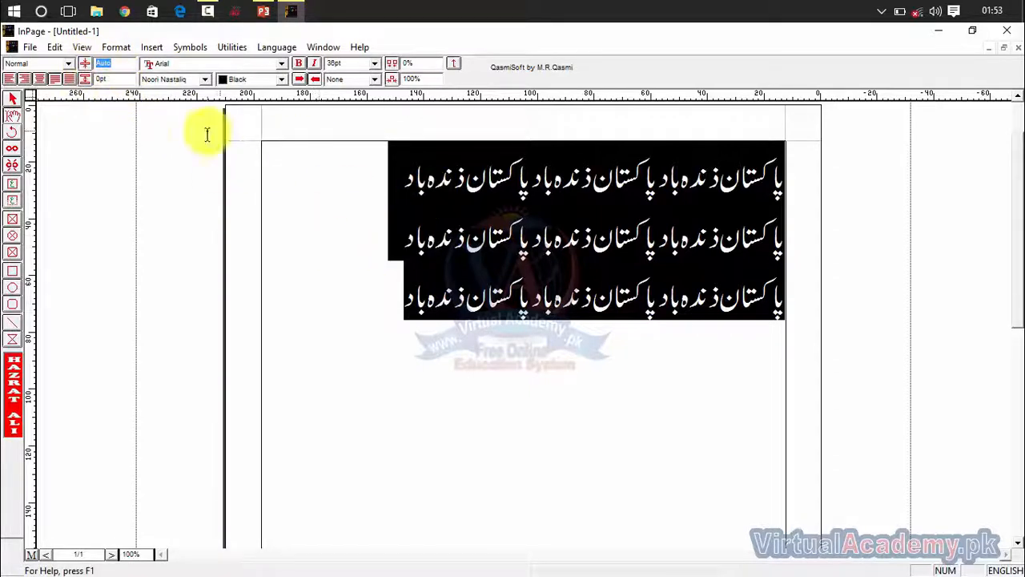
pyautogui.click(112, 64)
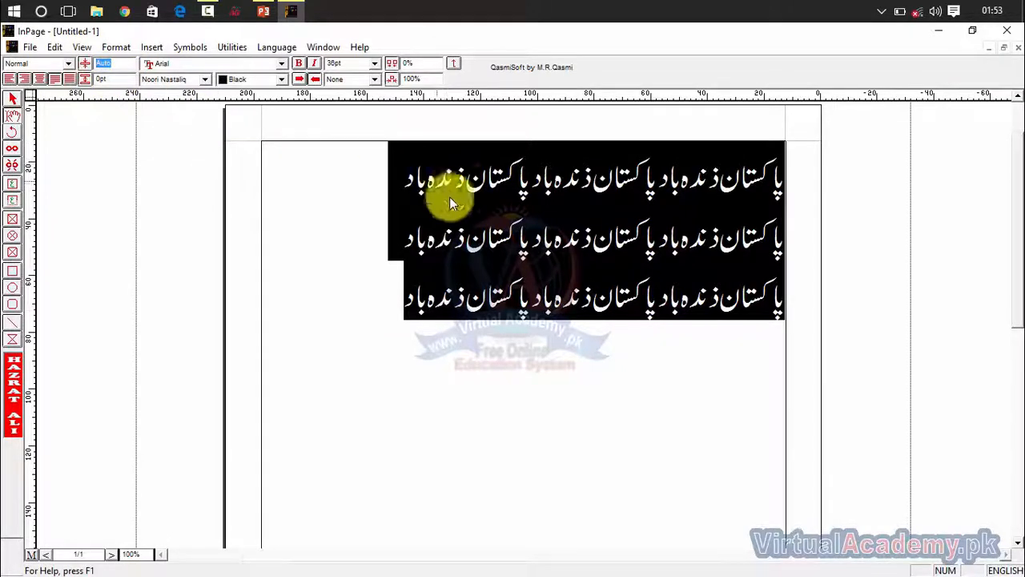
pyautogui.moveTo(120, 65); pyautogui.dragTo(90, 64)
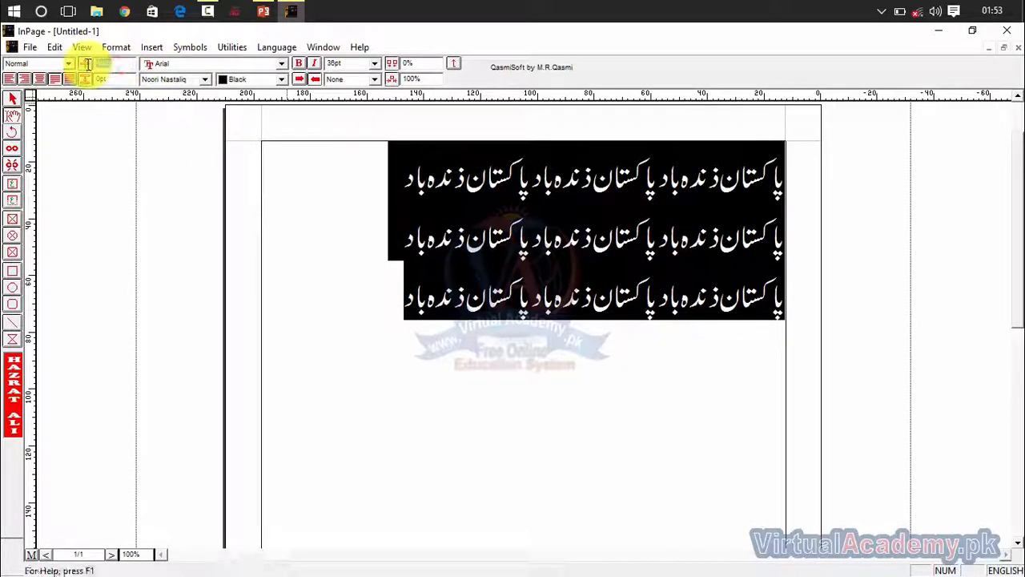
pyautogui.write('5')
pyautogui.press('Return')
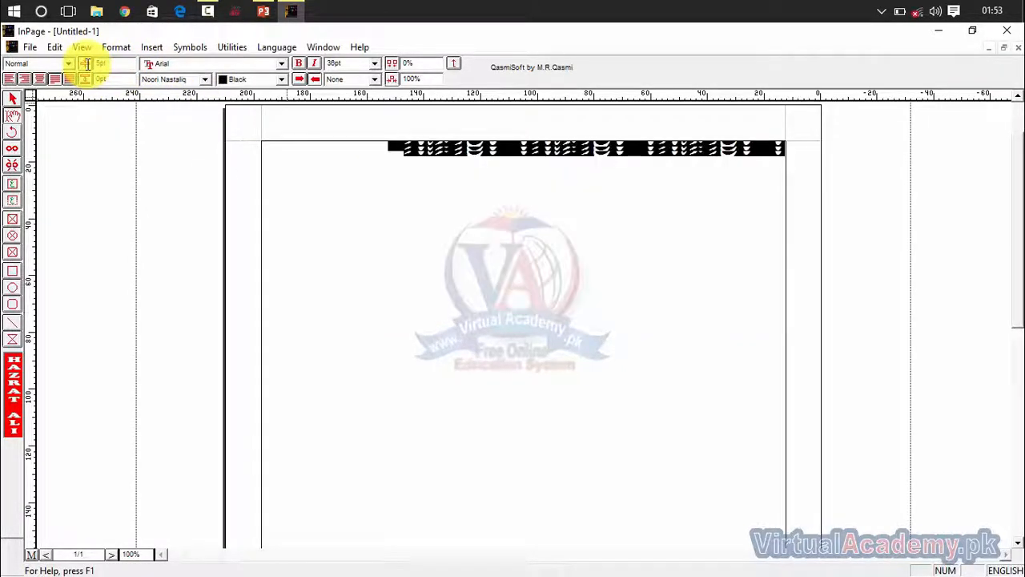
pyautogui.moveTo(120, 64); pyautogui.dragTo(72, 66)
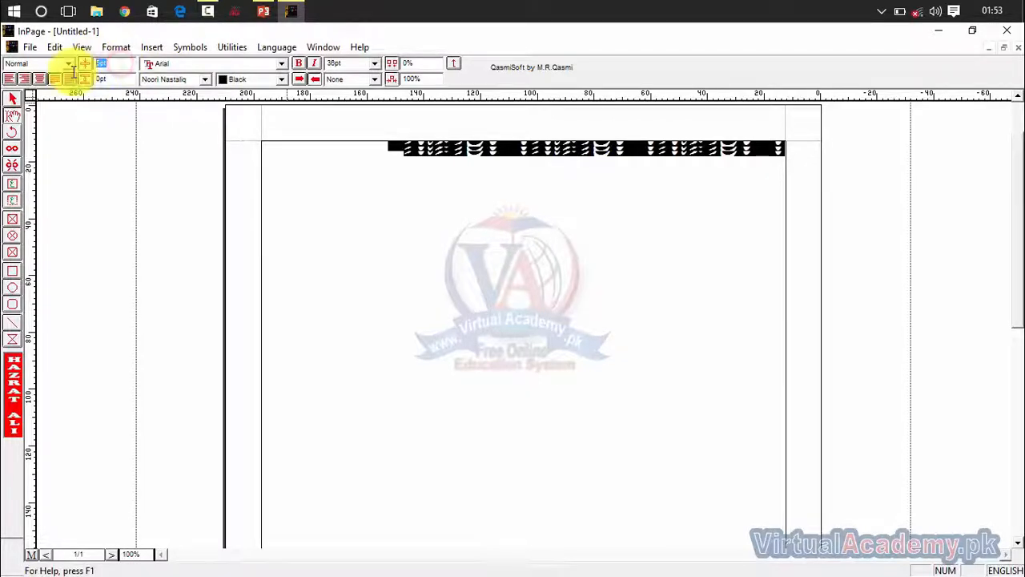
pyautogui.write('30')
pyautogui.press('Return')
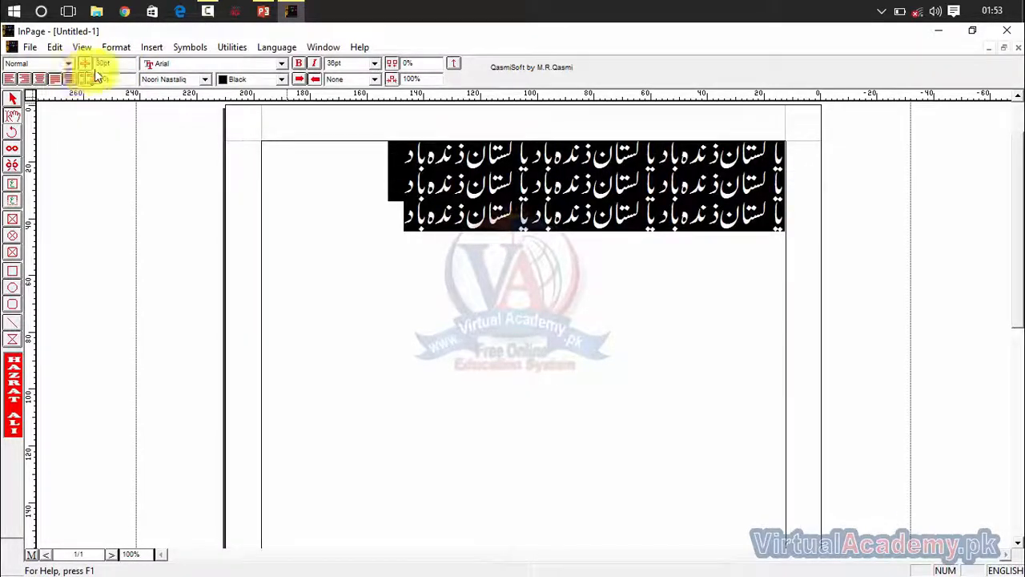
# - Try larger line leading values of 40, 50 and 80 pt on the selected text
pyautogui.moveTo(111, 64); pyautogui.dragTo(72, 61)
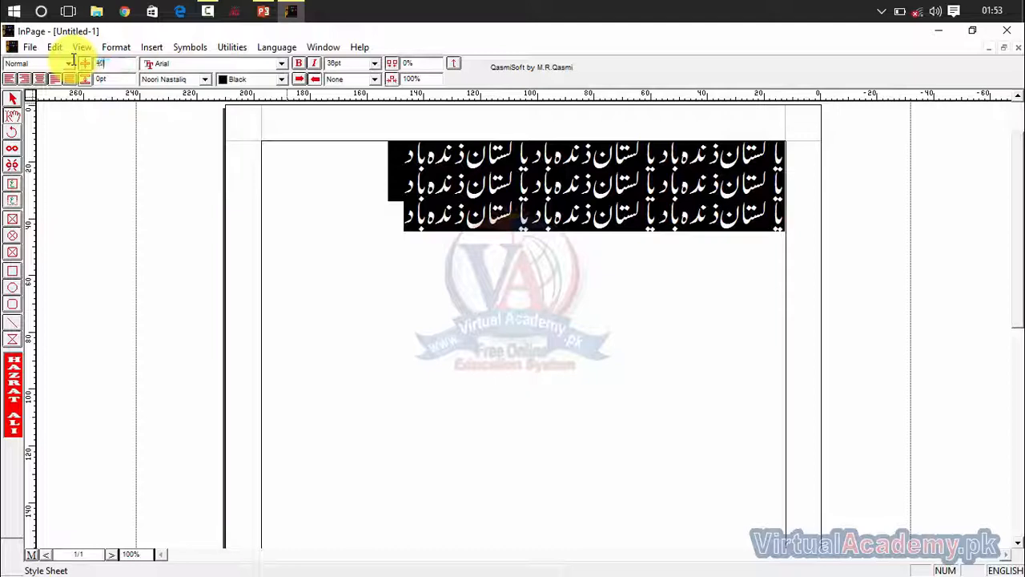
pyautogui.write('40')
pyautogui.press('Return')
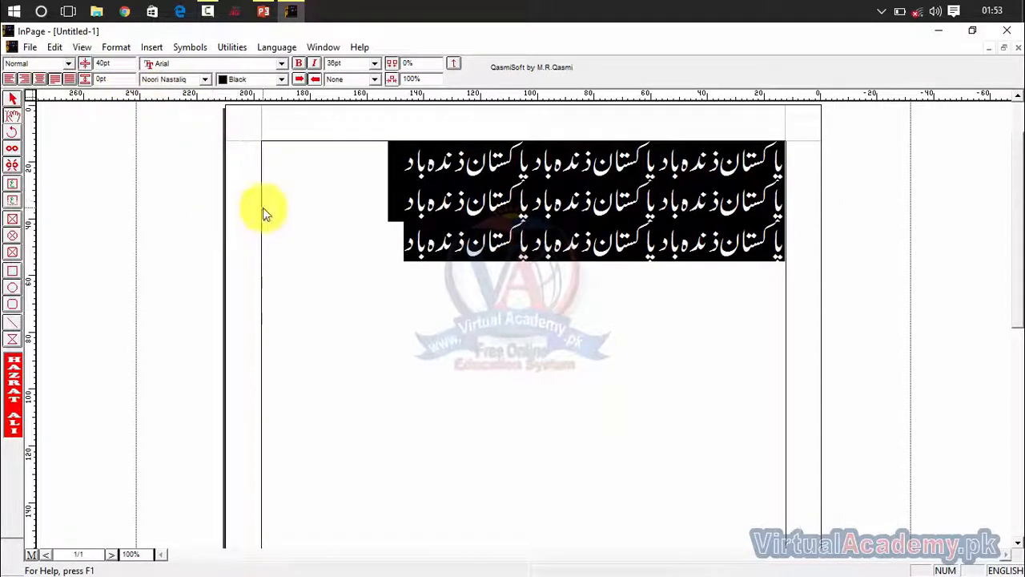
pyautogui.moveTo(116, 63); pyautogui.dragTo(75, 63)
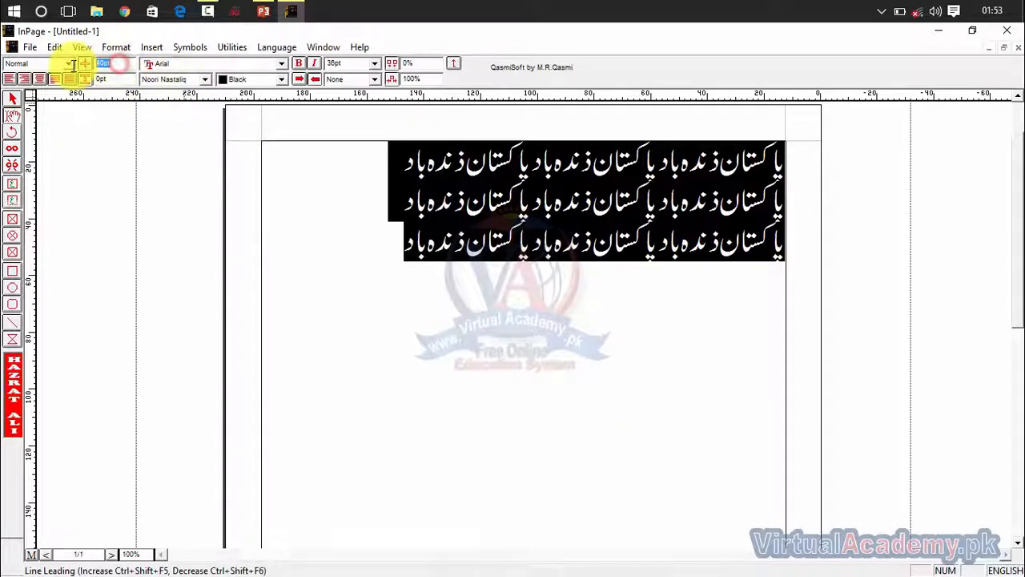
pyautogui.write('50')
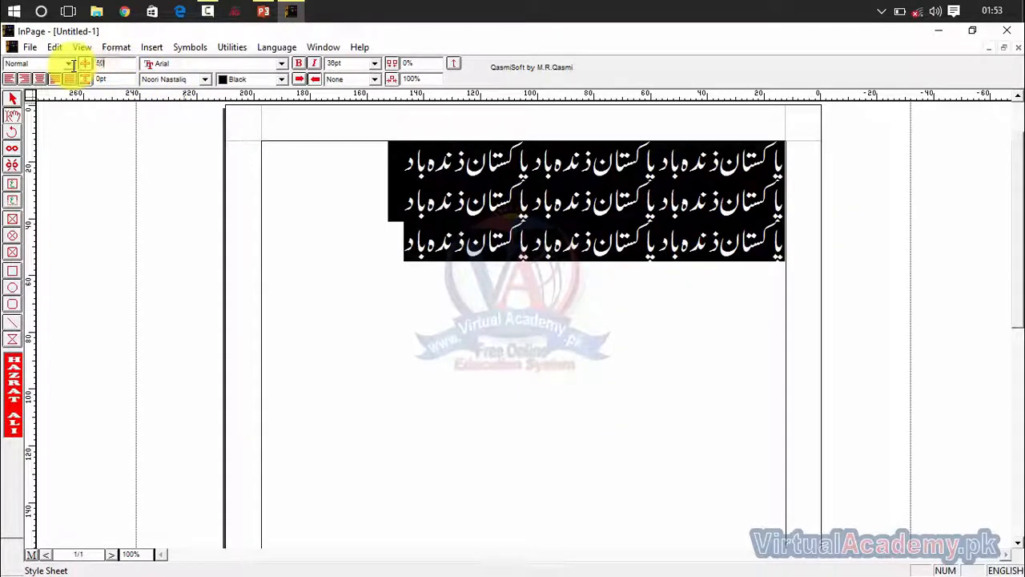
pyautogui.press('Return')
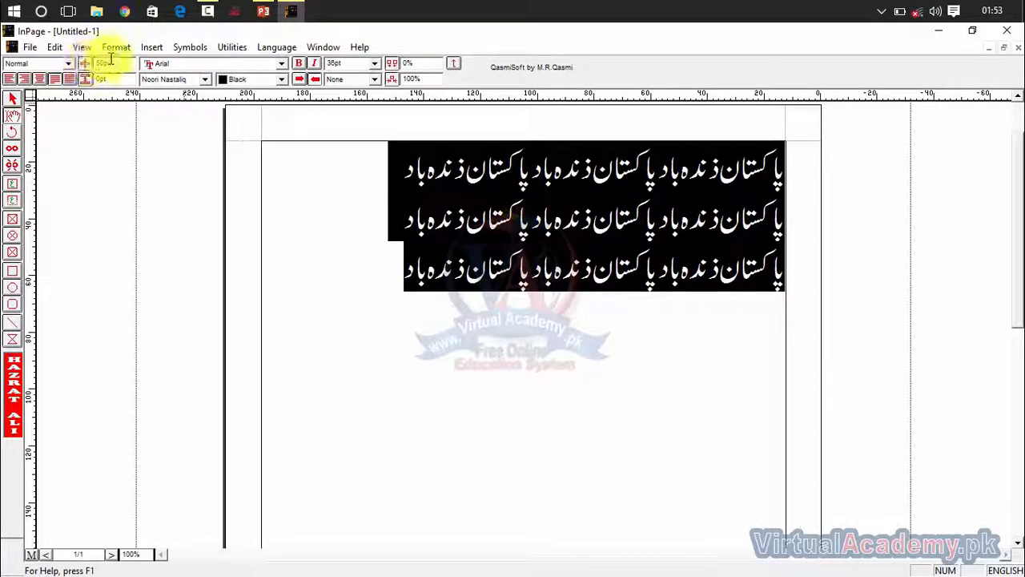
pyautogui.moveTo(116, 64); pyautogui.dragTo(54, 68)
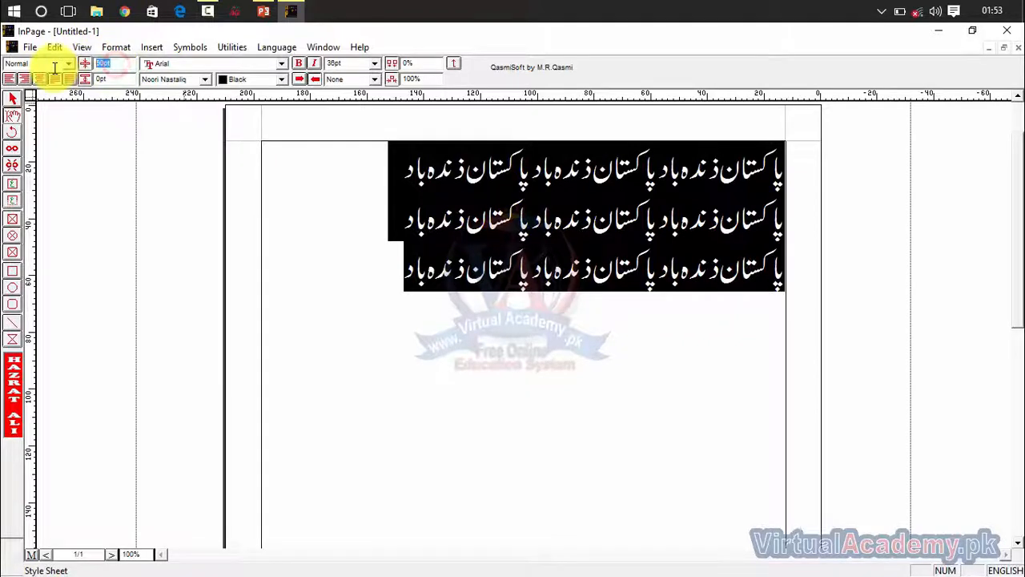
pyautogui.press('Return')
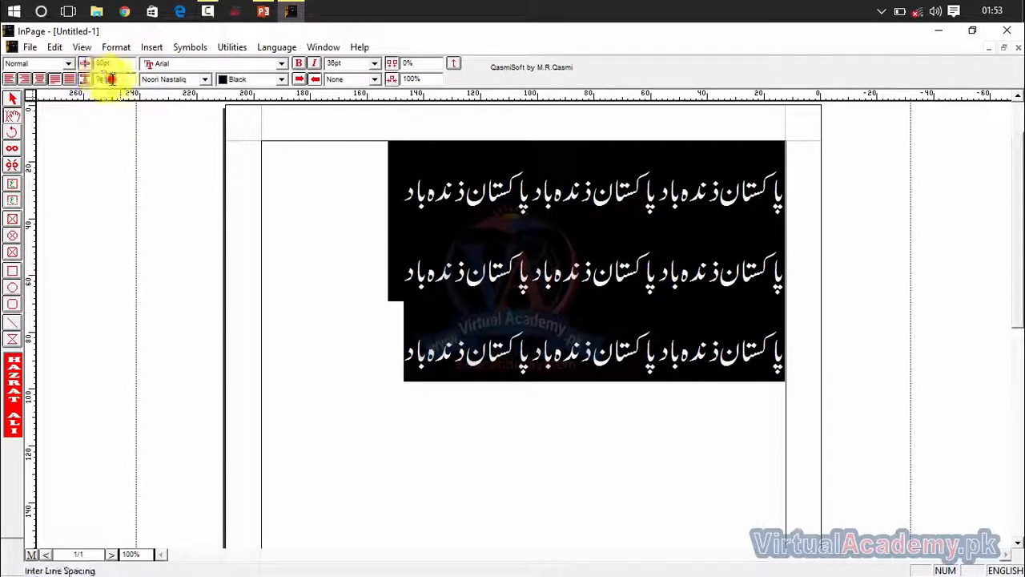
# - Set the line leading of the selected text back to Auto
pyautogui.moveTo(112, 79); pyautogui.dragTo(68, 73)
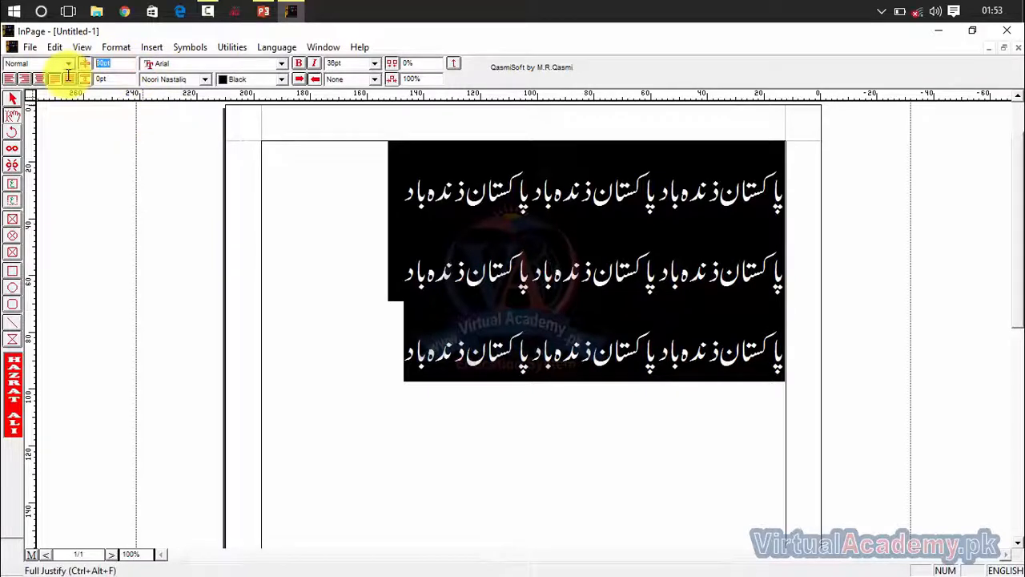
pyautogui.write('5')
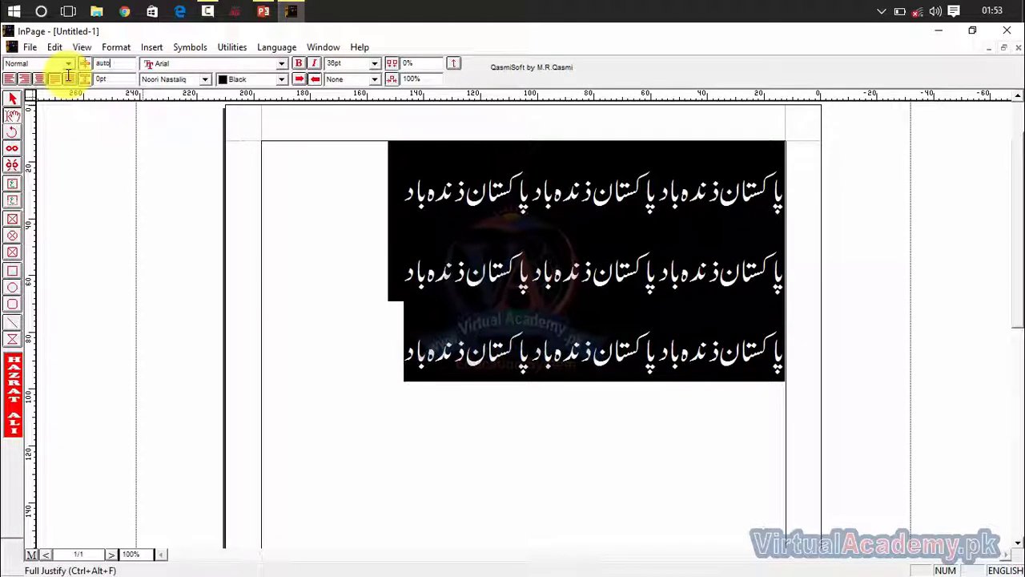
pyautogui.write('uto')
pyautogui.press('Return')
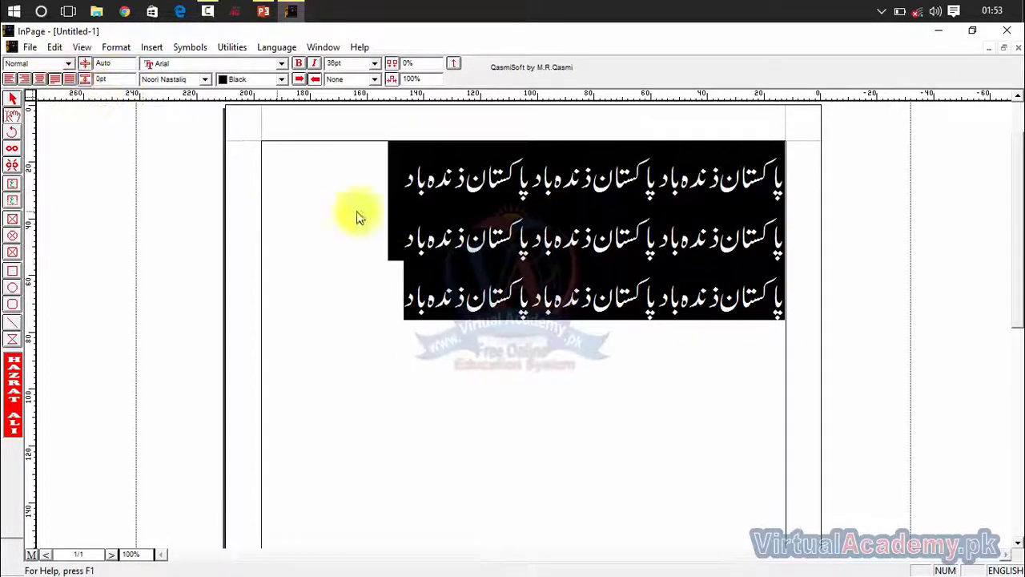
# - Reselect all three lines and try the Urdu fonts Noori Character, Aasaar and Aasaar Persian on them
pyautogui.click(538, 448)
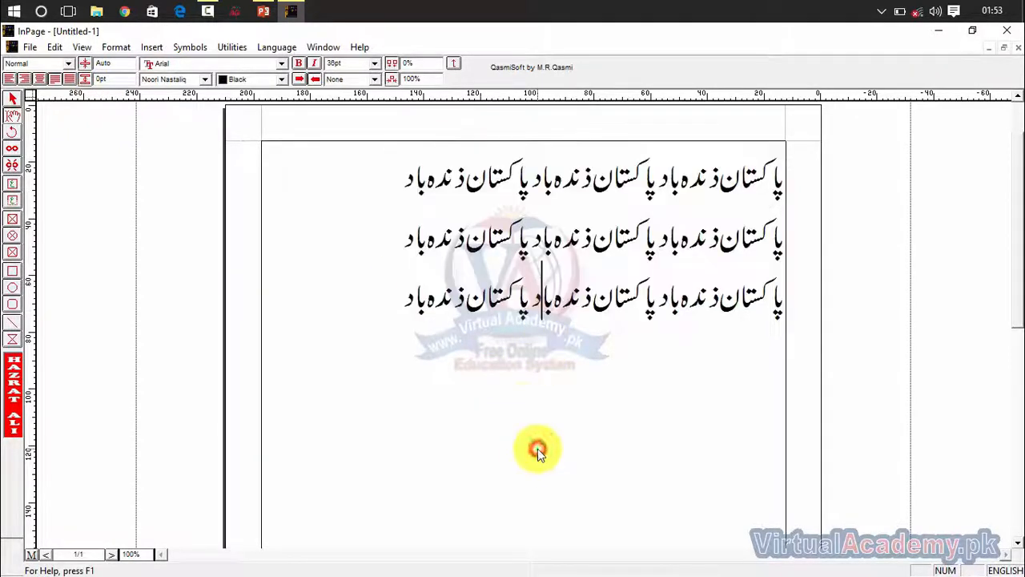
pyautogui.moveTo(400, 297); pyautogui.dragTo(789, 192)
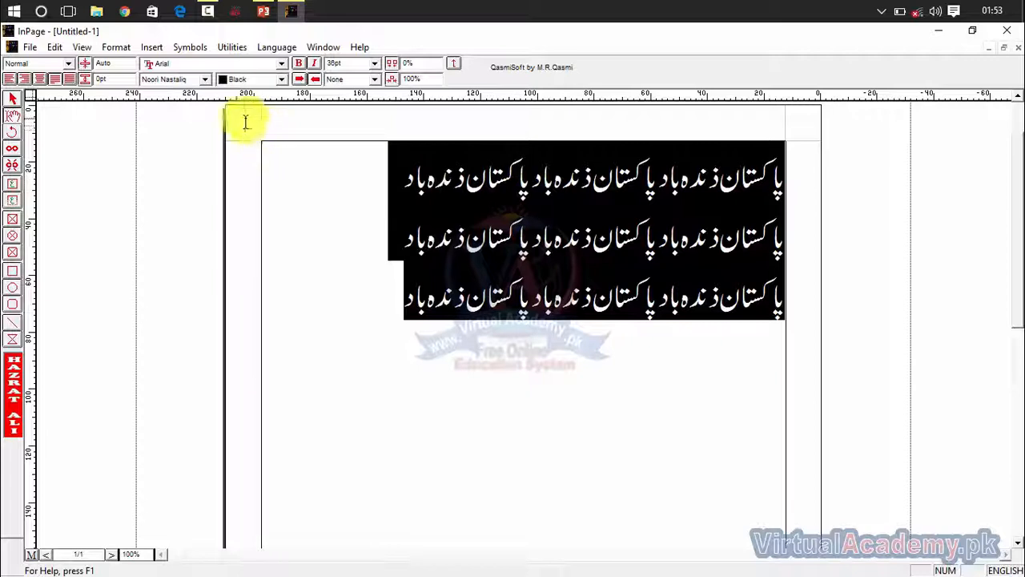
pyautogui.click(187, 80)
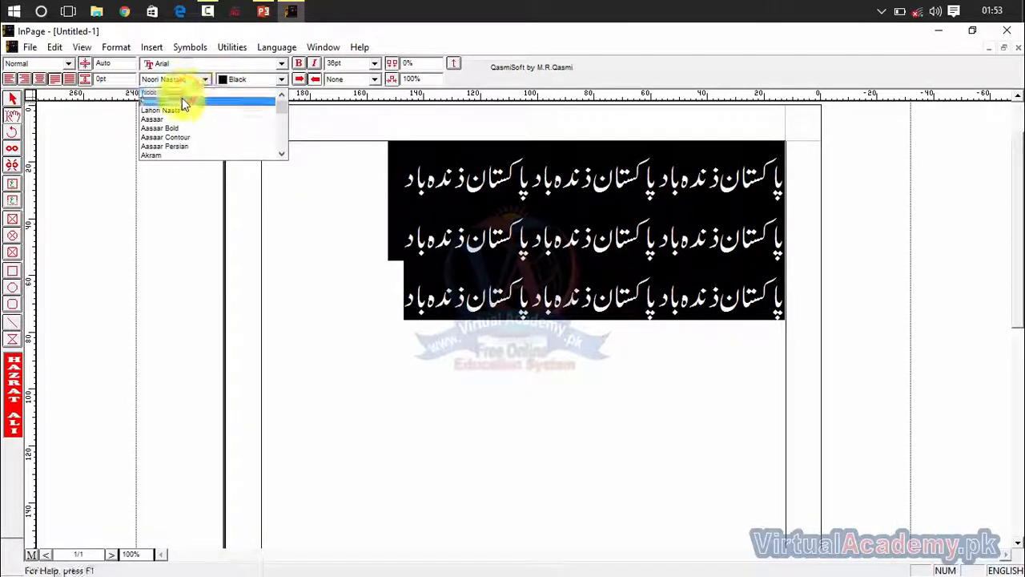
pyautogui.click(182, 101)
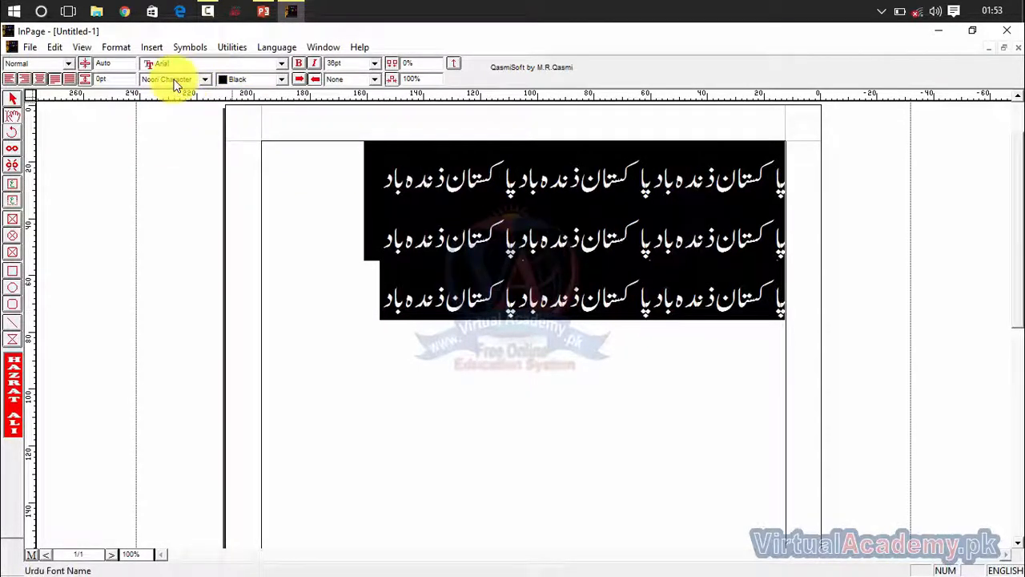
pyautogui.click(175, 80)
pyautogui.click(172, 105)
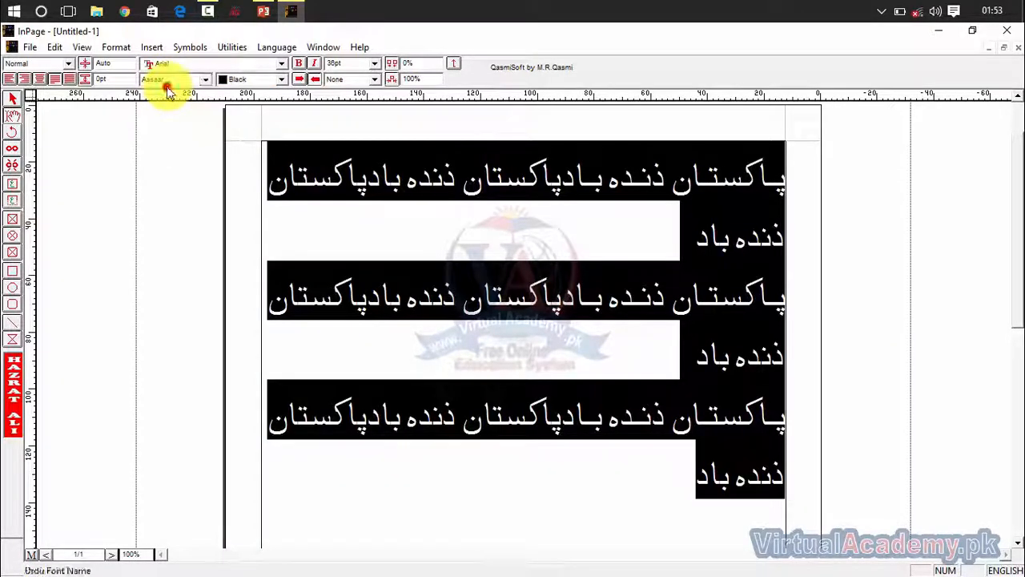
pyautogui.click(166, 80)
pyautogui.click(166, 120)
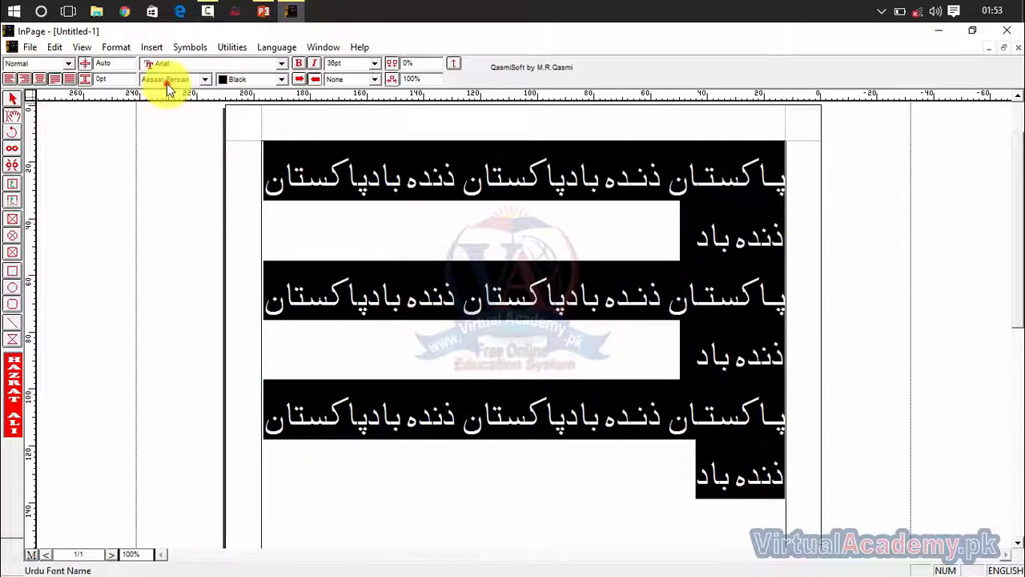
# - Try the Aswad and Diwani Urdu fonts on the selected lines
pyautogui.click(166, 81)
pyautogui.click(167, 128)
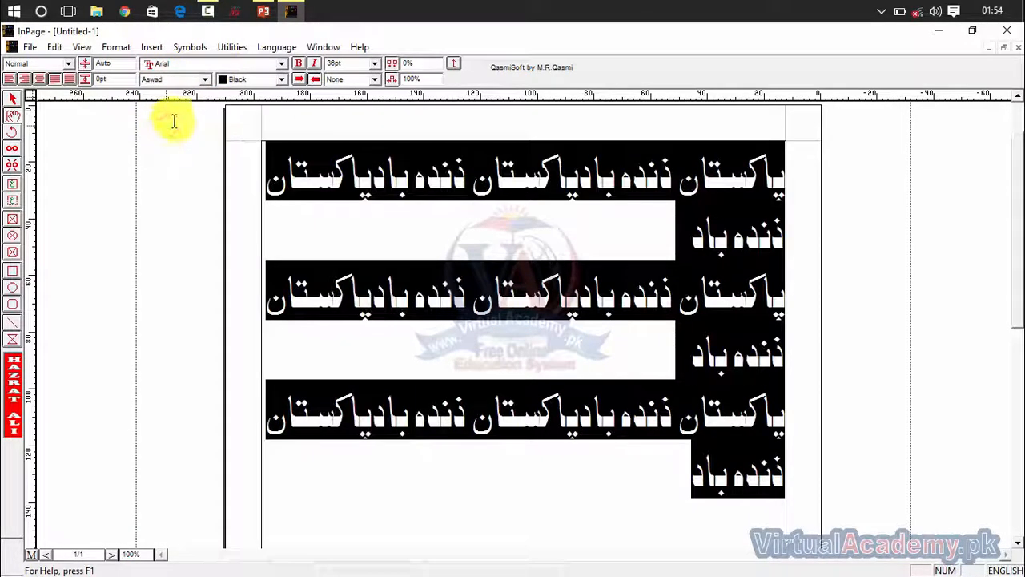
pyautogui.click(188, 84)
pyautogui.click(189, 152)
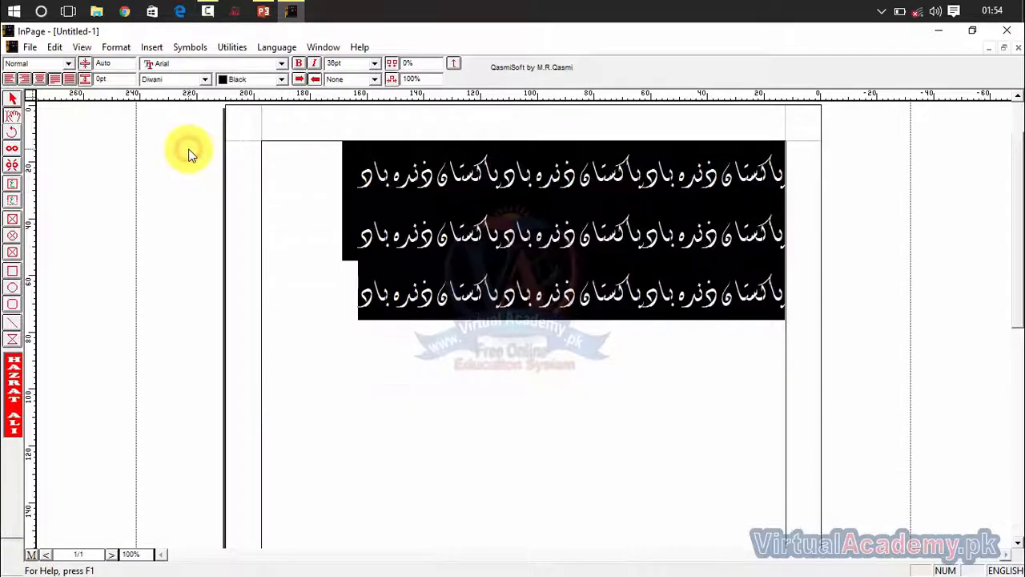
# - Try the Zakharif Urdu font on the selected lines, finishing with the Unwan font
pyautogui.click(205, 80)
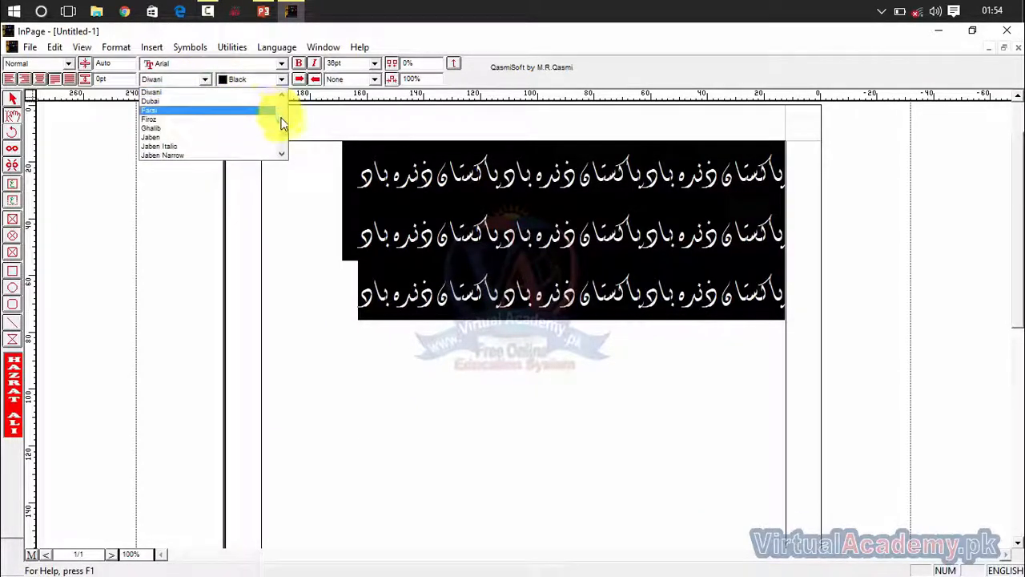
pyautogui.moveTo(280, 120); pyautogui.dragTo(279, 160)
pyautogui.click(217, 146)
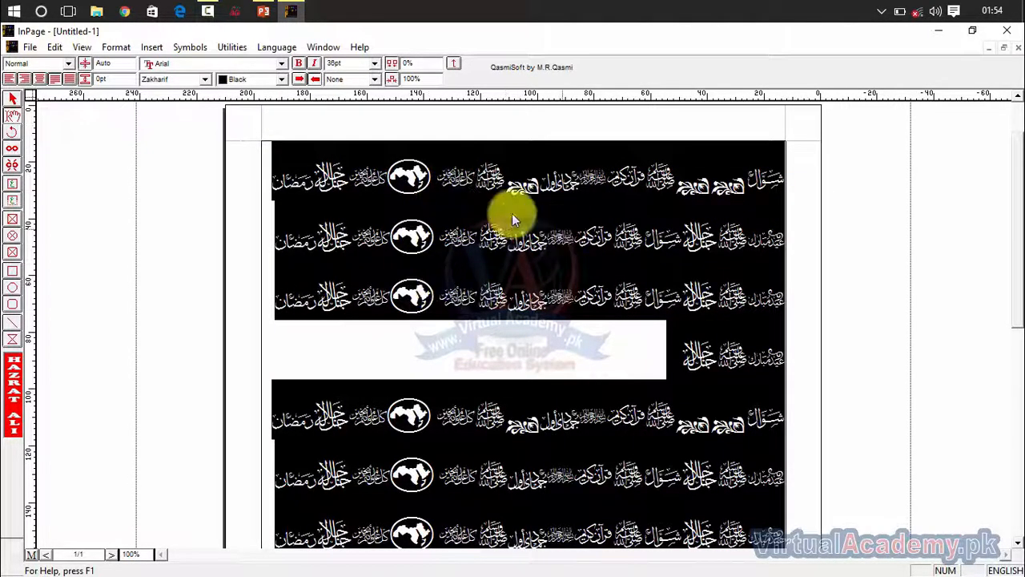
pyautogui.click(158, 82)
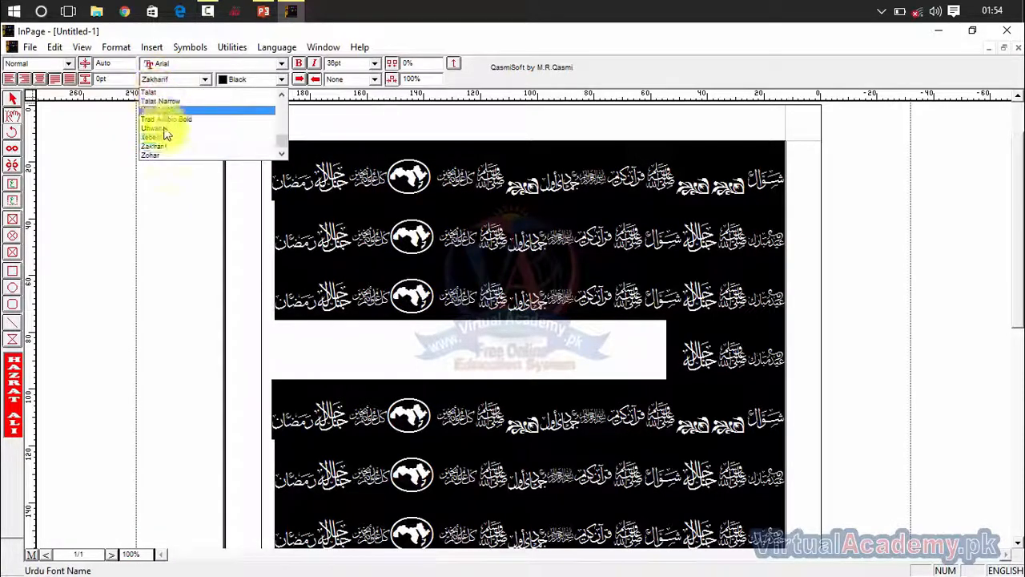
pyautogui.click(175, 151)
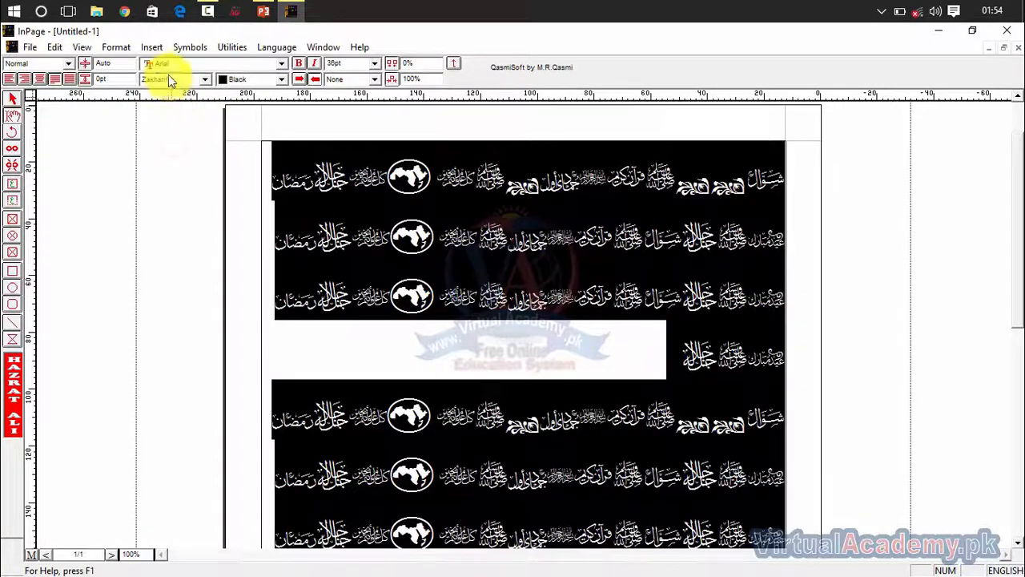
pyautogui.click(168, 79)
pyautogui.click(168, 128)
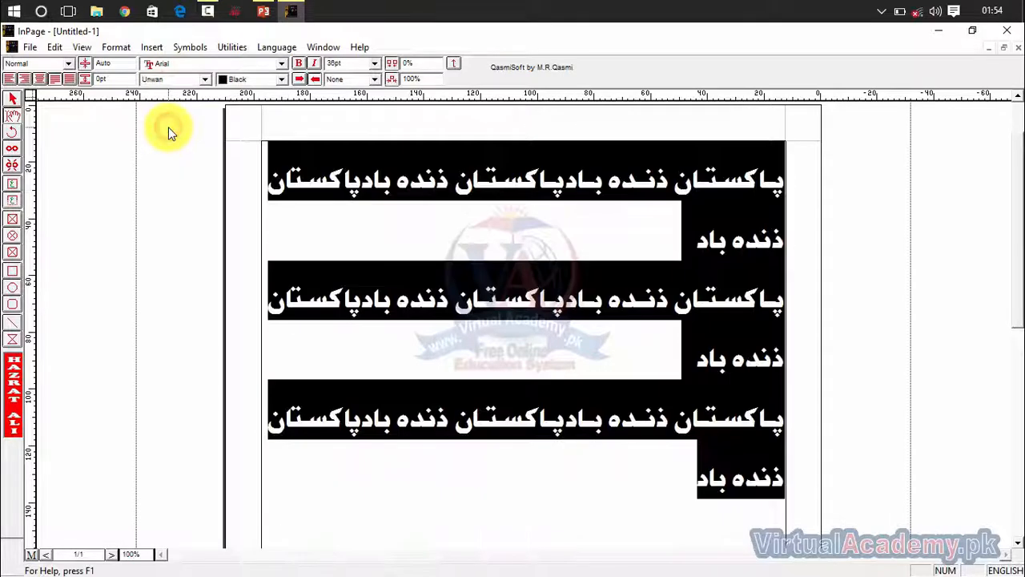
# - Change the Urdu font of the selected lines to Lahori Nastaliq and deselect the text
pyautogui.click(202, 84)
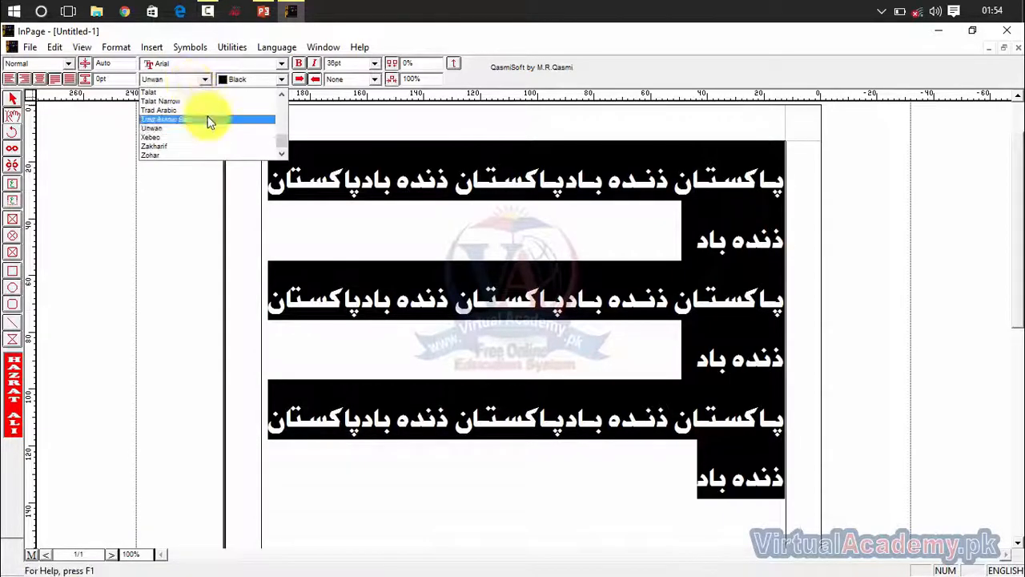
pyautogui.click(206, 120)
pyautogui.click(206, 79)
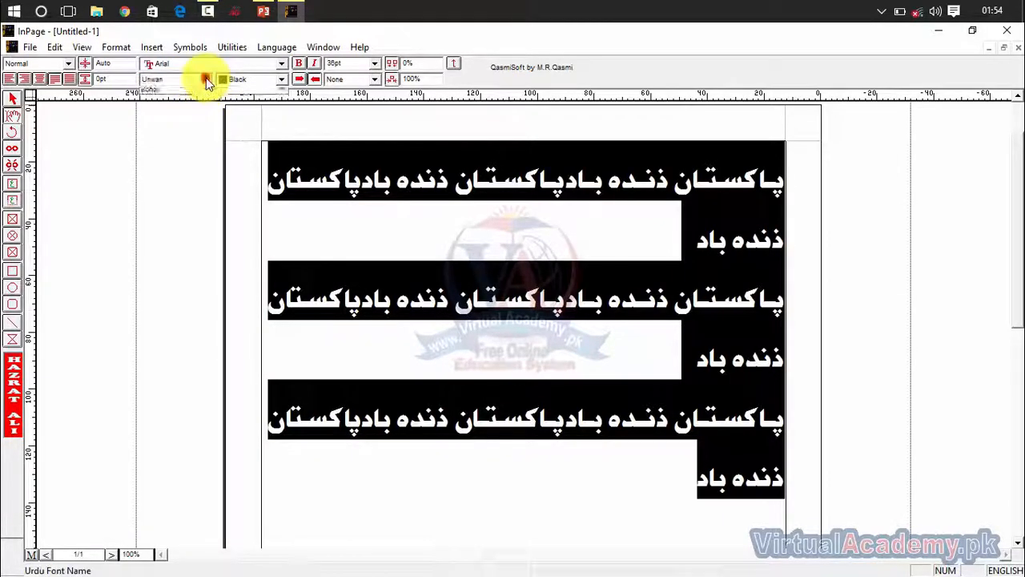
pyautogui.moveTo(281, 137); pyautogui.dragTo(284, 84)
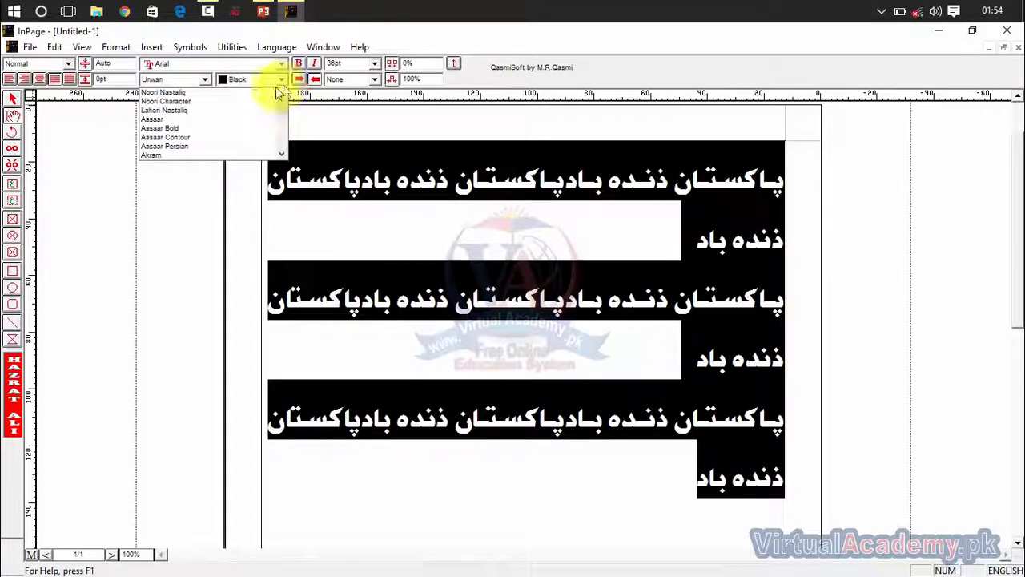
pyautogui.click(224, 110)
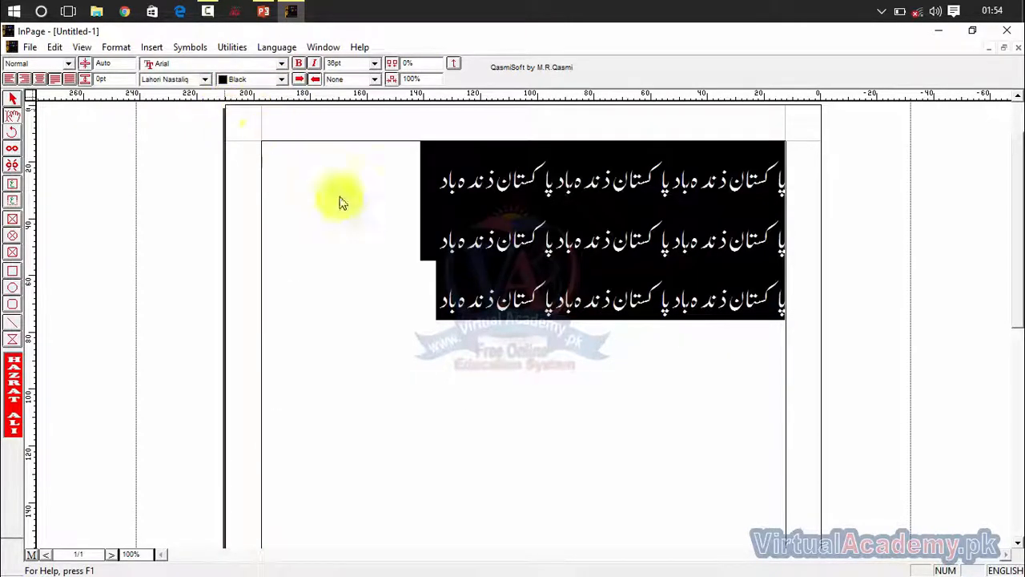
pyautogui.click(424, 319)
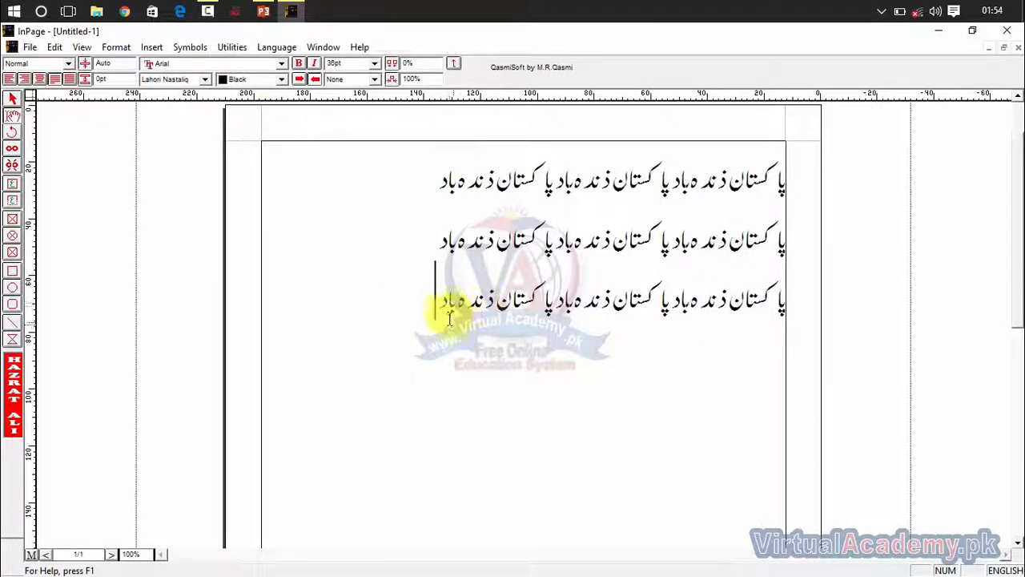
# - Reselect all three lines and try the text colours Red, Blue and Green on them
pyautogui.moveTo(446, 312); pyautogui.dragTo(792, 176)
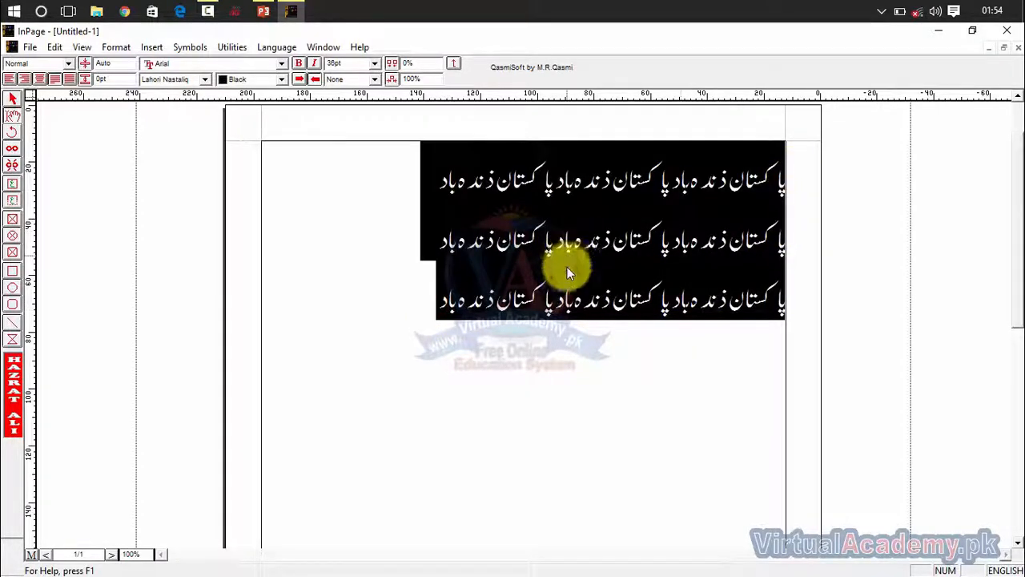
pyautogui.click(281, 80)
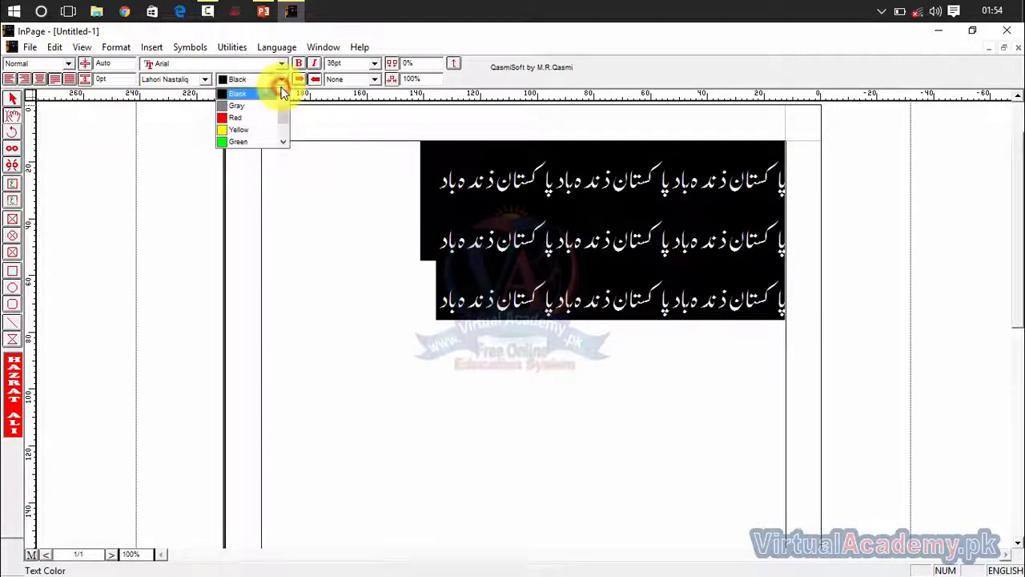
pyautogui.scroll(-1, 264, 120)
pyautogui.click(260, 120)
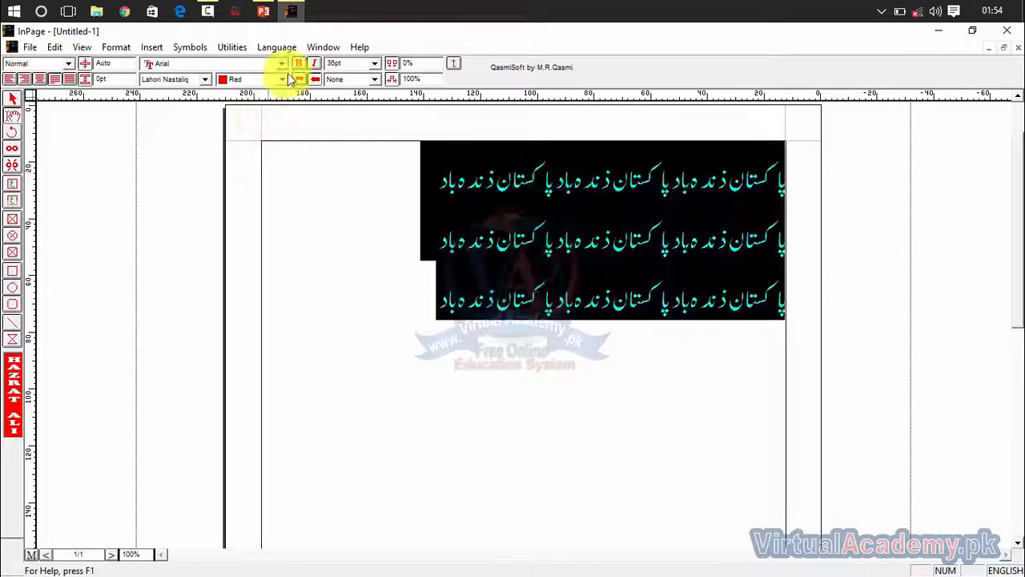
pyautogui.click(281, 79)
pyautogui.click(283, 142)
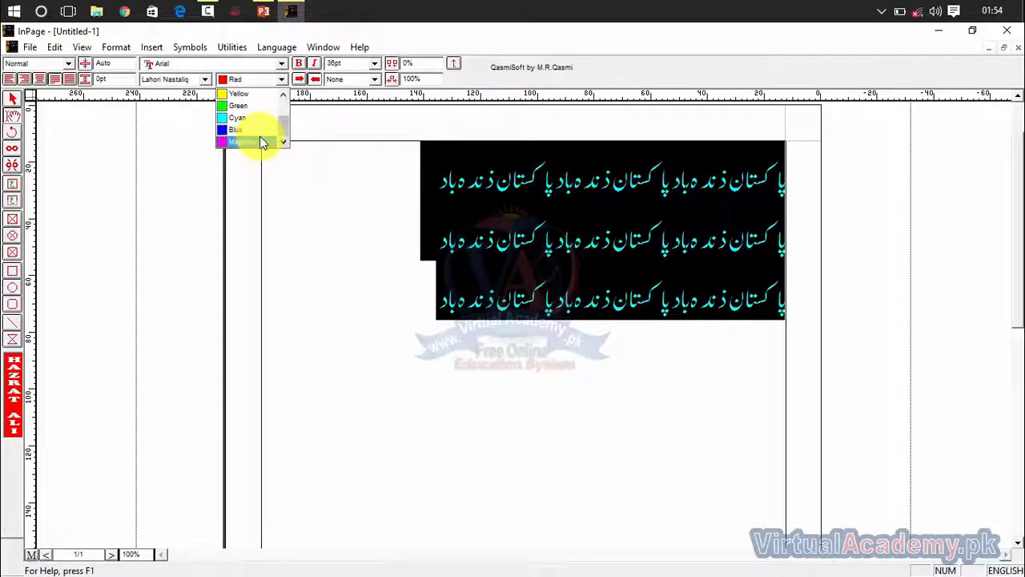
pyautogui.click(252, 128)
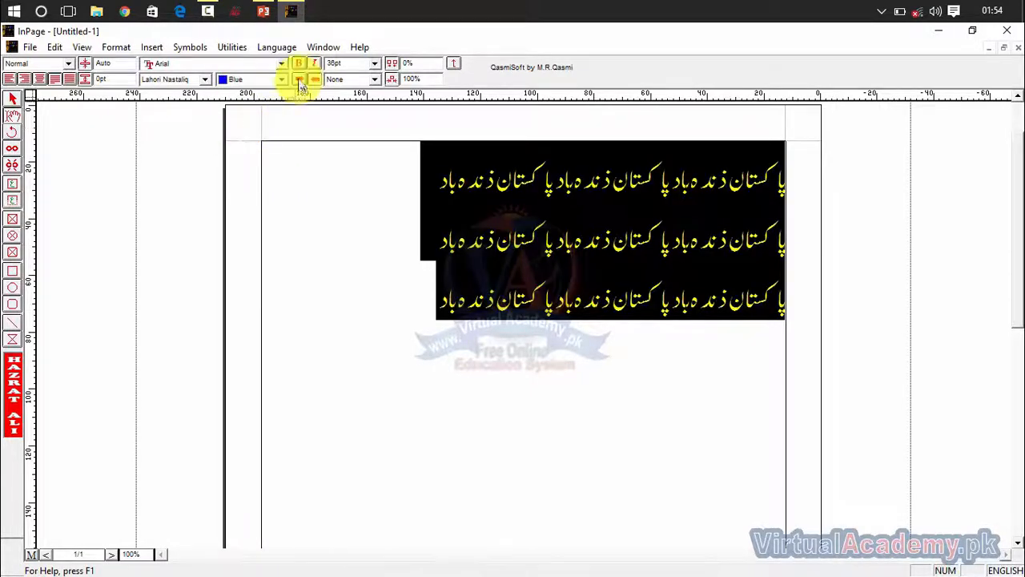
pyautogui.click(284, 80)
pyautogui.click(265, 106)
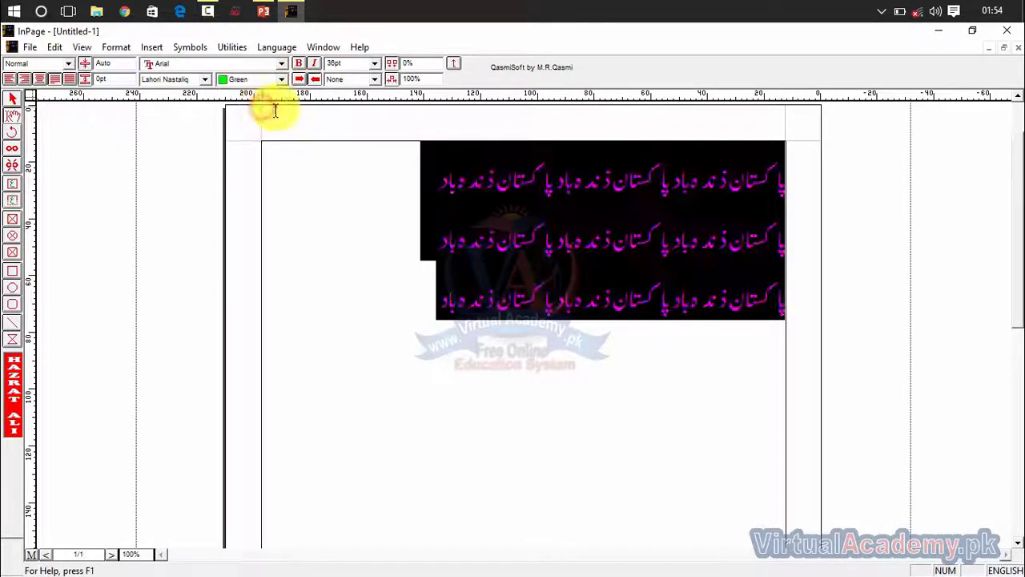
pyautogui.click(443, 350)
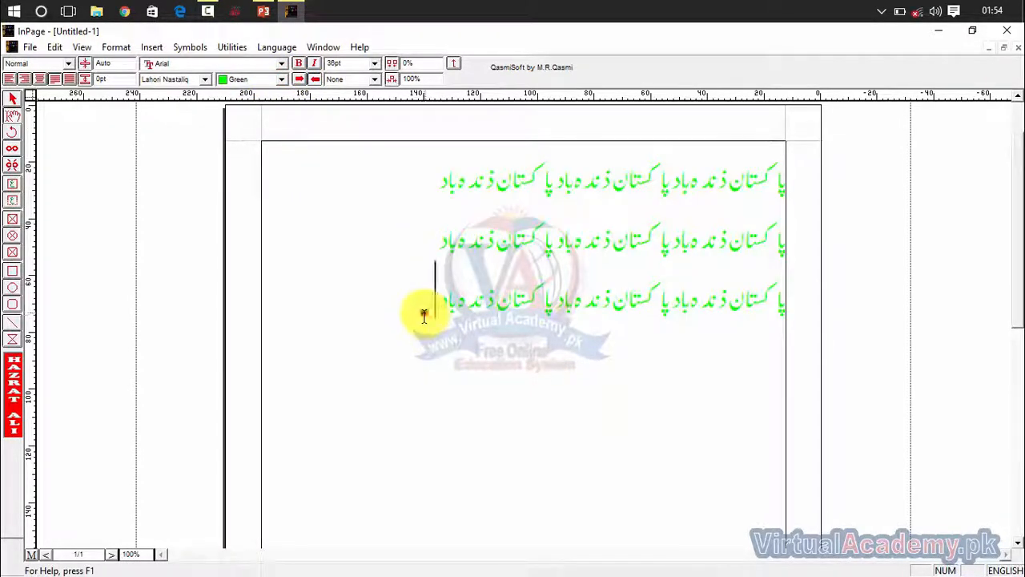
# - Select all three lines again and set their text colour to Black
pyautogui.moveTo(424, 317); pyautogui.dragTo(828, 176)
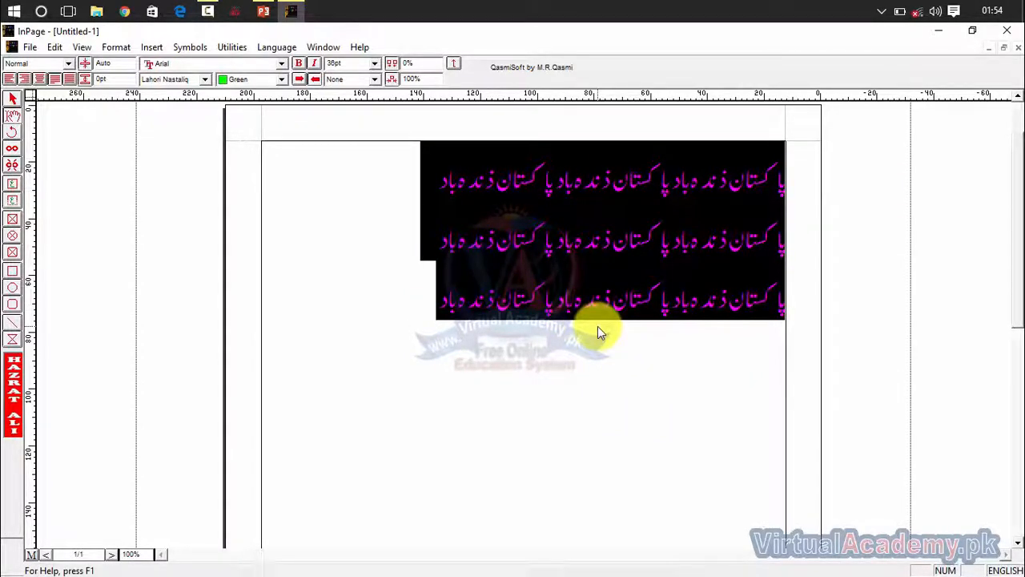
pyautogui.click(636, 370)
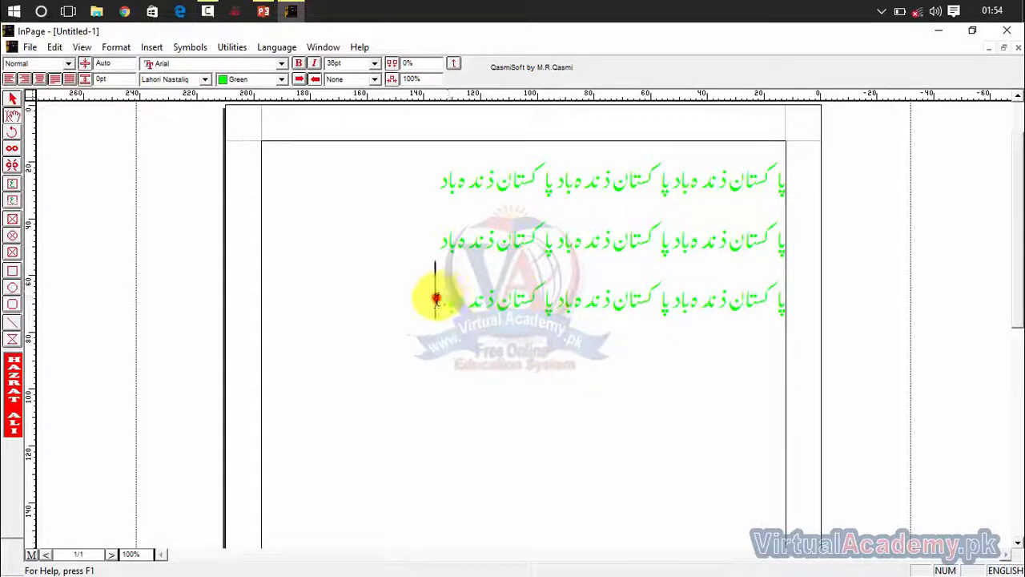
pyautogui.moveTo(435, 295); pyautogui.dragTo(800, 197)
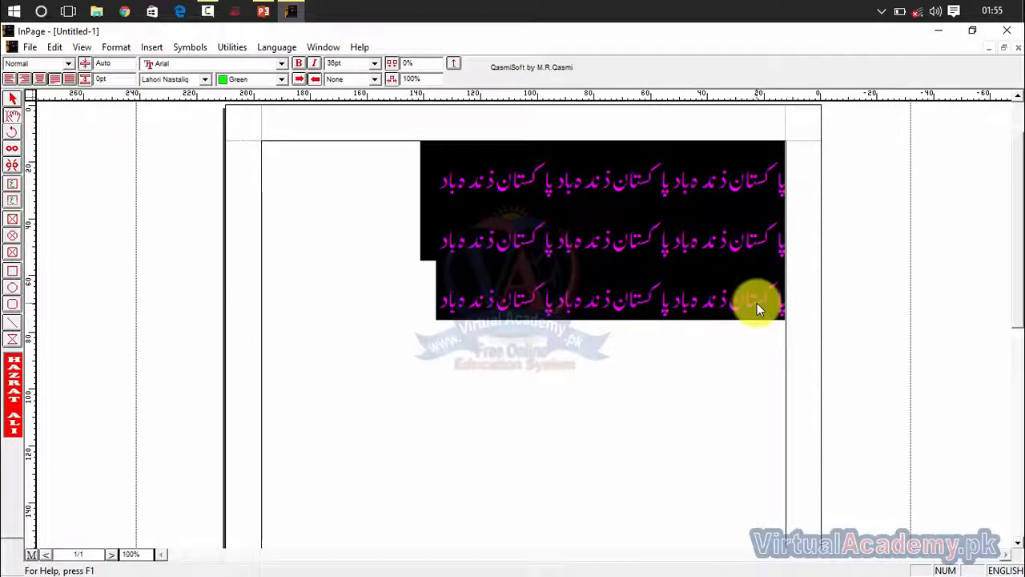
pyautogui.click(576, 301)
pyautogui.click(436, 297)
pyautogui.moveTo(439, 300); pyautogui.dragTo(787, 160)
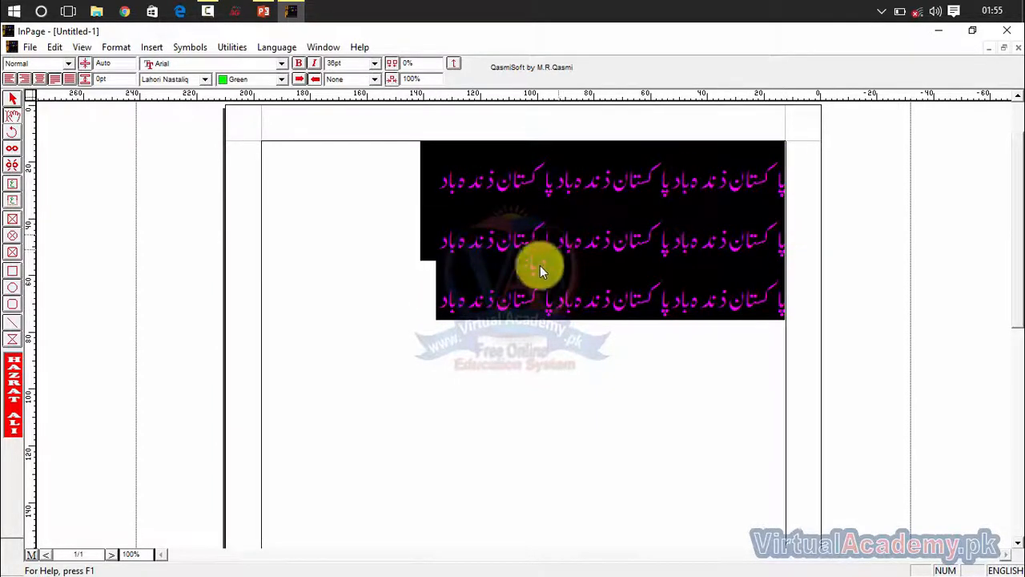
pyautogui.click(260, 83)
pyautogui.click(283, 93)
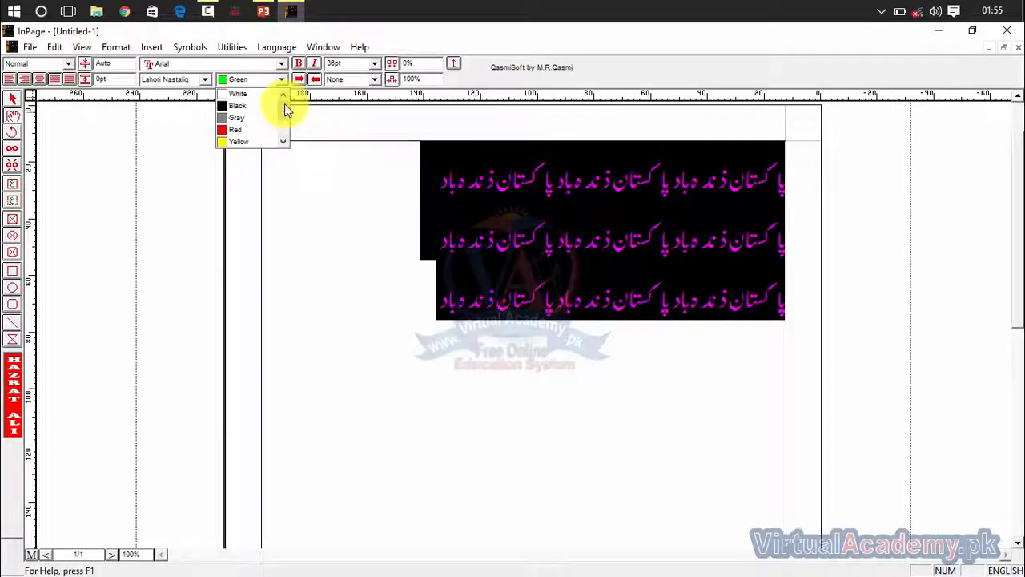
pyautogui.click(267, 106)
pyautogui.click(376, 258)
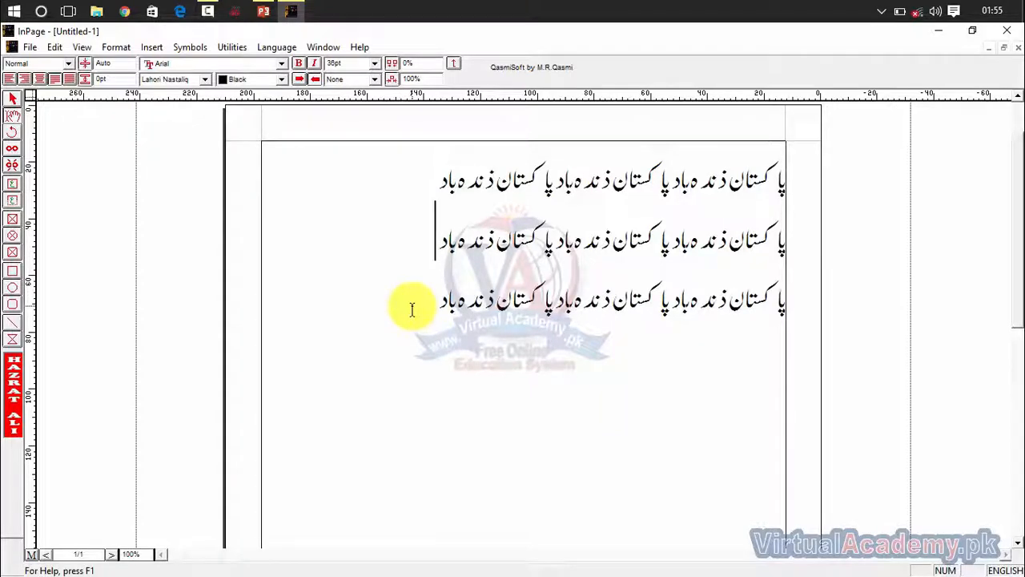
# - Reselect the three lines, try Bold and Italics on them, and remove both styles again
pyautogui.moveTo(412, 310); pyautogui.dragTo(817, 171)
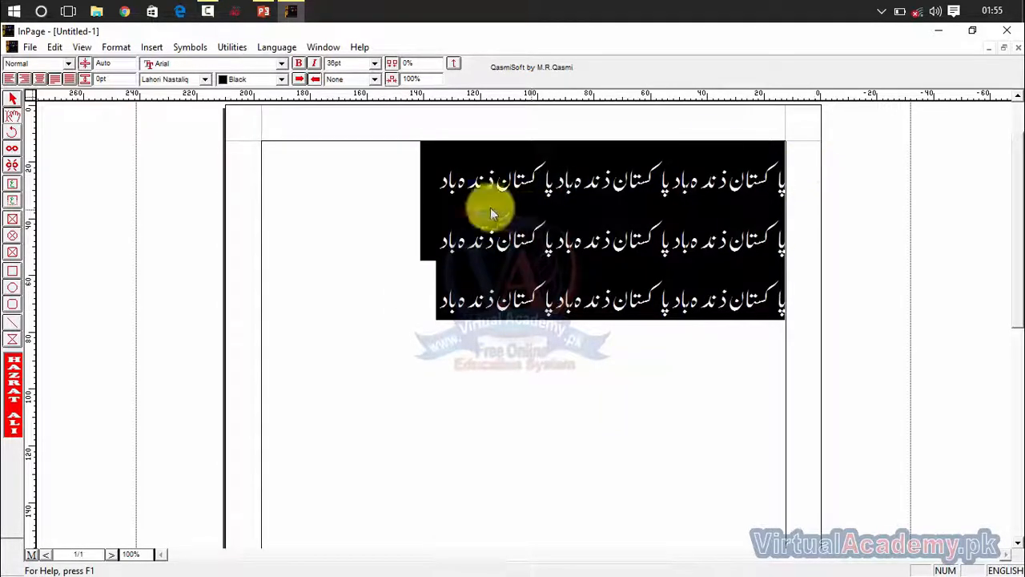
pyautogui.click(301, 64)
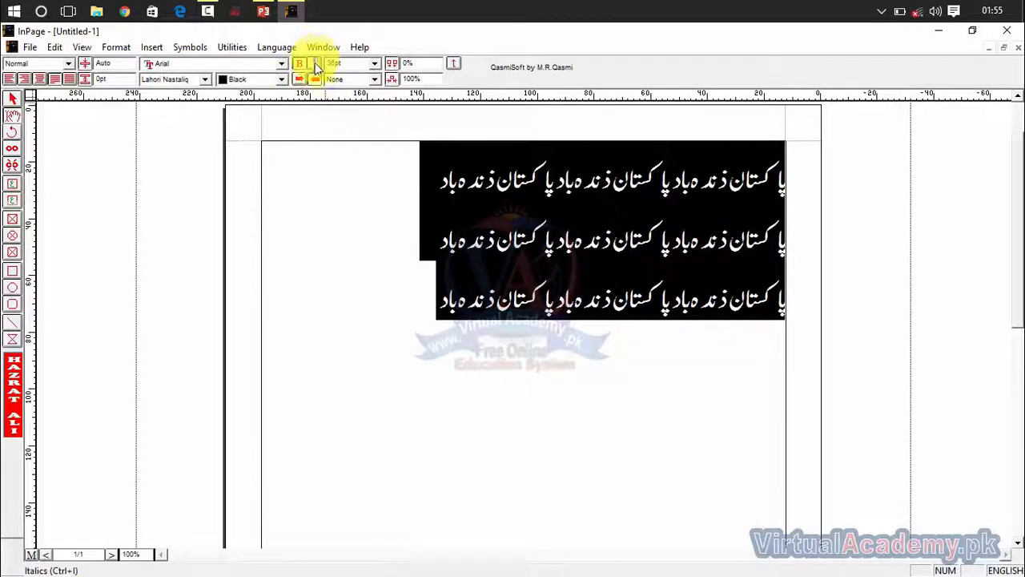
pyautogui.click(315, 64)
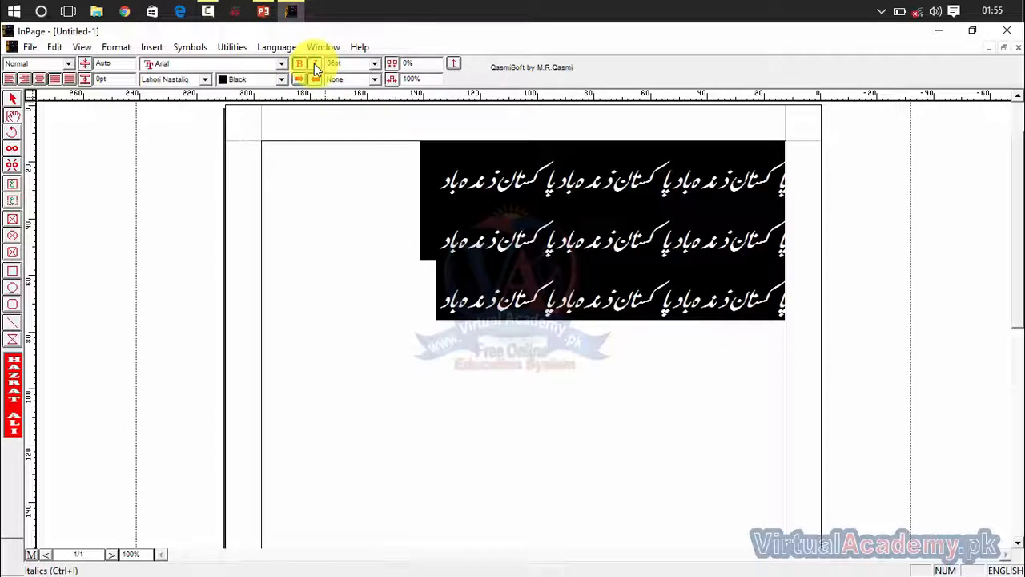
pyautogui.click(316, 65)
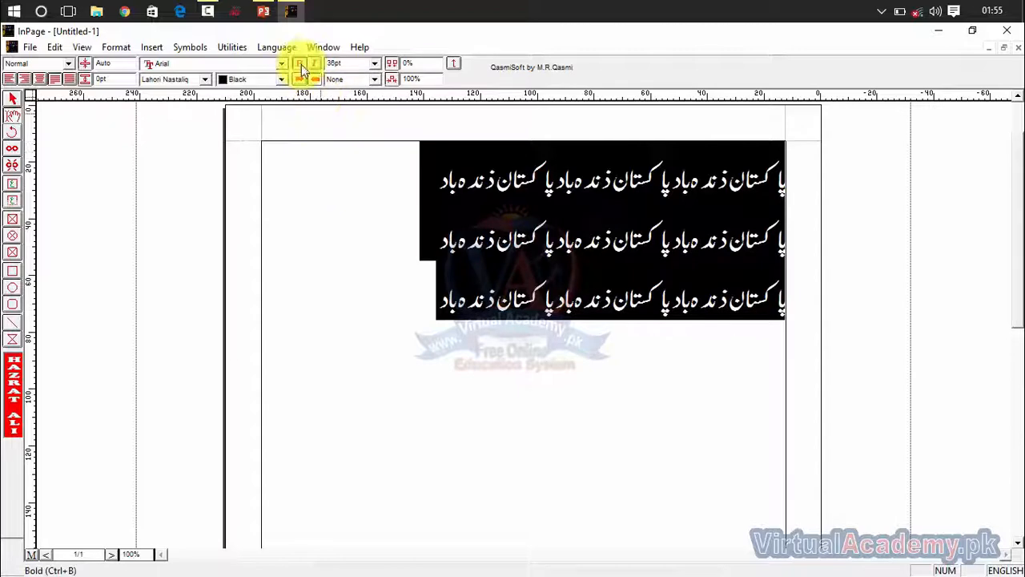
pyautogui.click(301, 68)
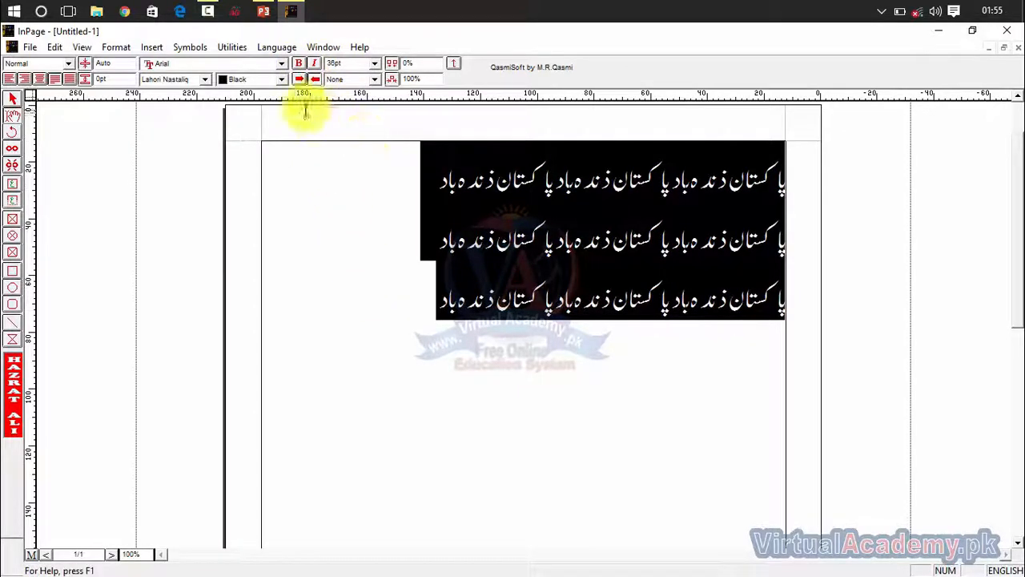
# - Try both text orderings on the selected lines, finishing with left-to-right, and deselect the text
pyautogui.click(298, 79)
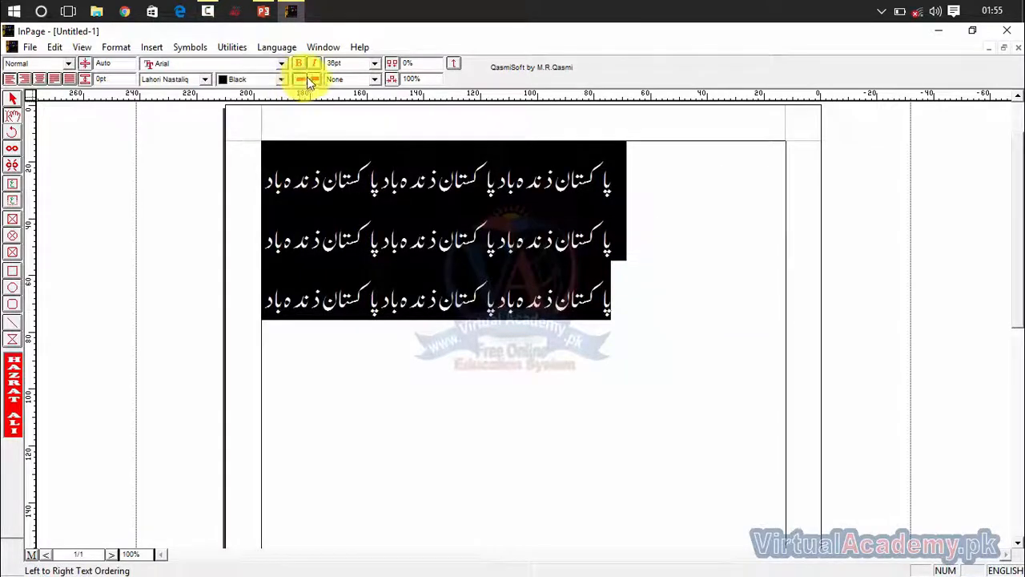
pyautogui.click(311, 79)
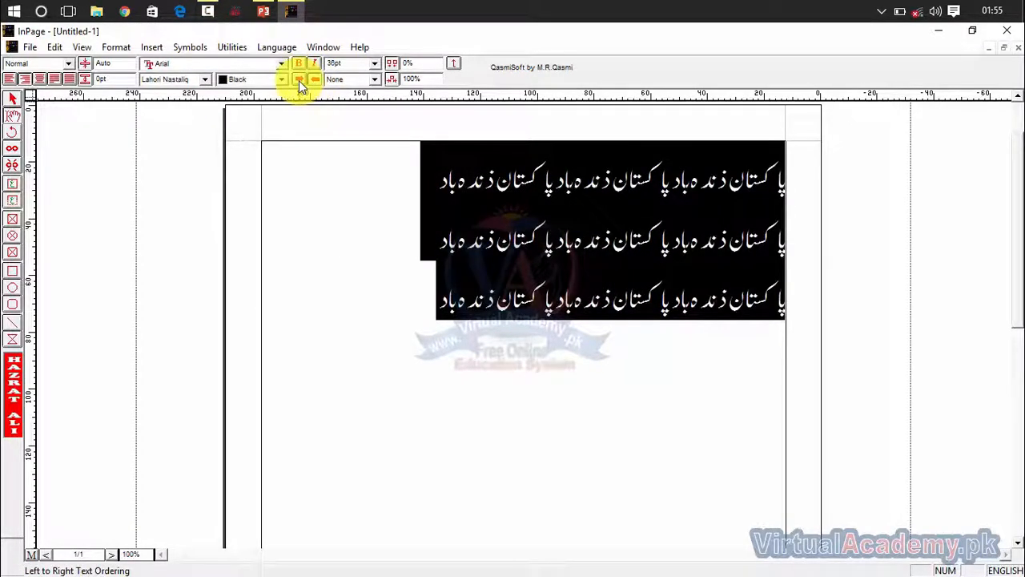
pyautogui.click(298, 80)
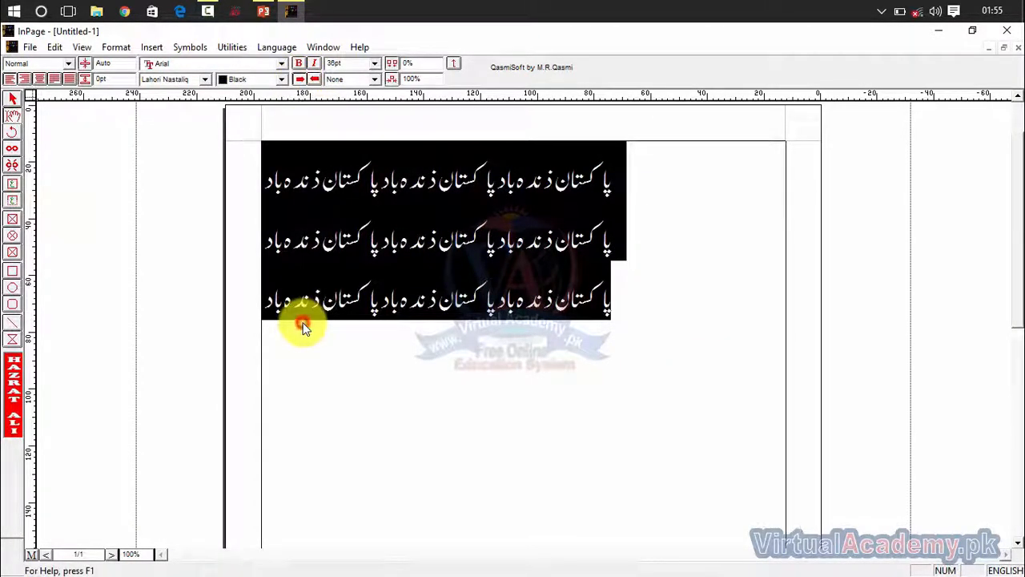
pyautogui.click(303, 329)
# - Start a new line below the third one and enter sample Urdu letters with right-to-left text ordering
pyautogui.click(631, 293)
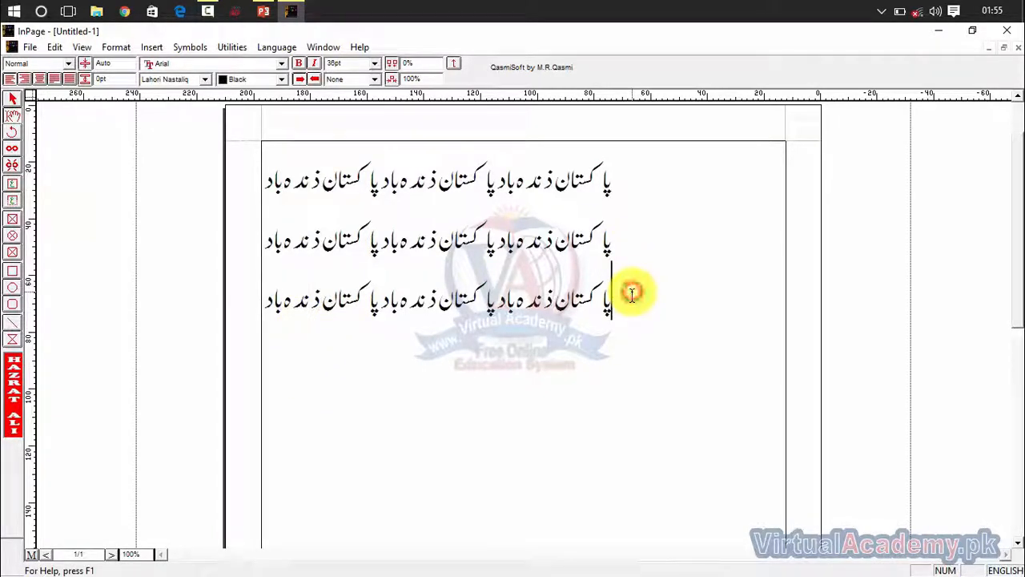
pyautogui.press('Return')
pyautogui.write('kjlksjfksdjfij')
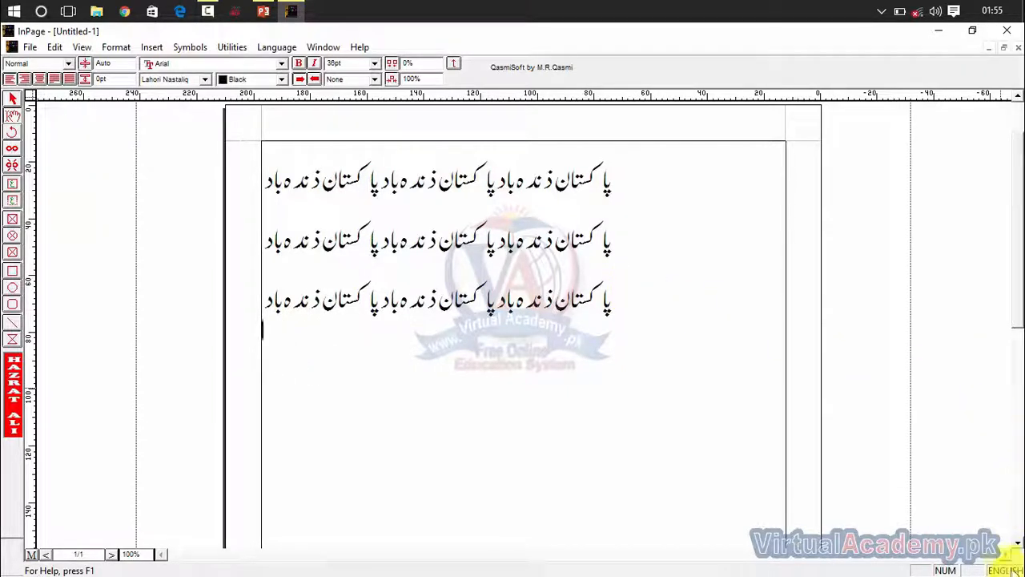
pyautogui.click(319, 83)
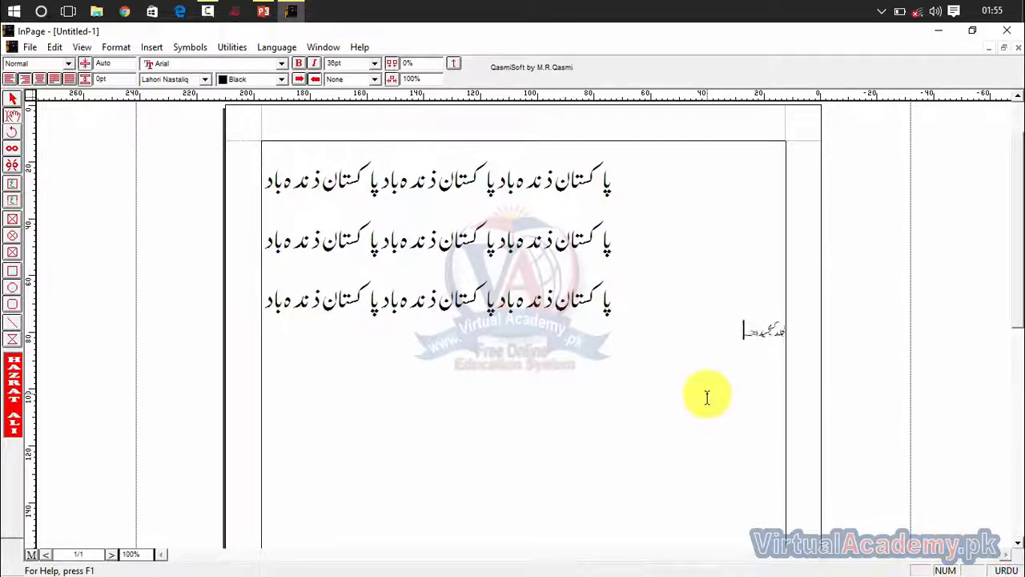
pyautogui.write('جدف')
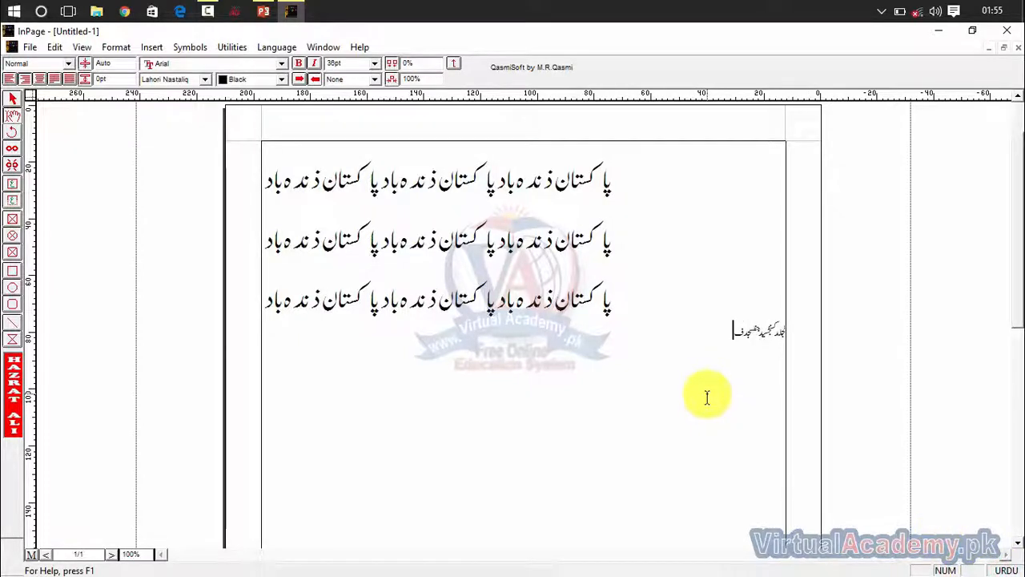
# - Switch the new sample line to left-to-right text ordering and delete its text
pyautogui.click(296, 79)
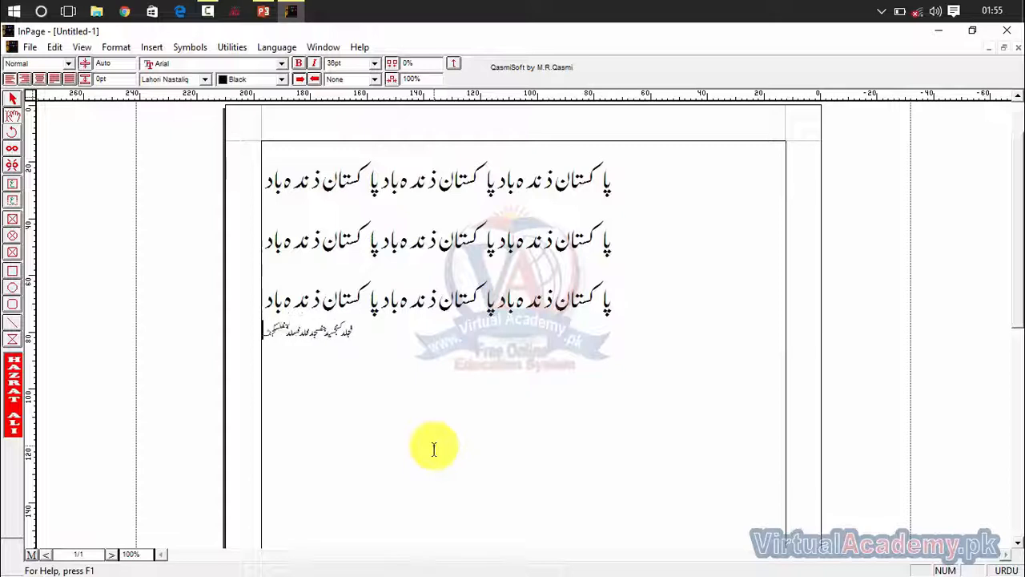
pyautogui.moveTo(359, 338)
pyautogui.mouseDown()
pyautogui.moveTo(299, 337)
pyautogui.moveTo(373, 348)
pyautogui.mouseUp()
pyautogui.keyDown('shift'); pyautogui.click(354, 332); pyautogui.keyUp('shift')
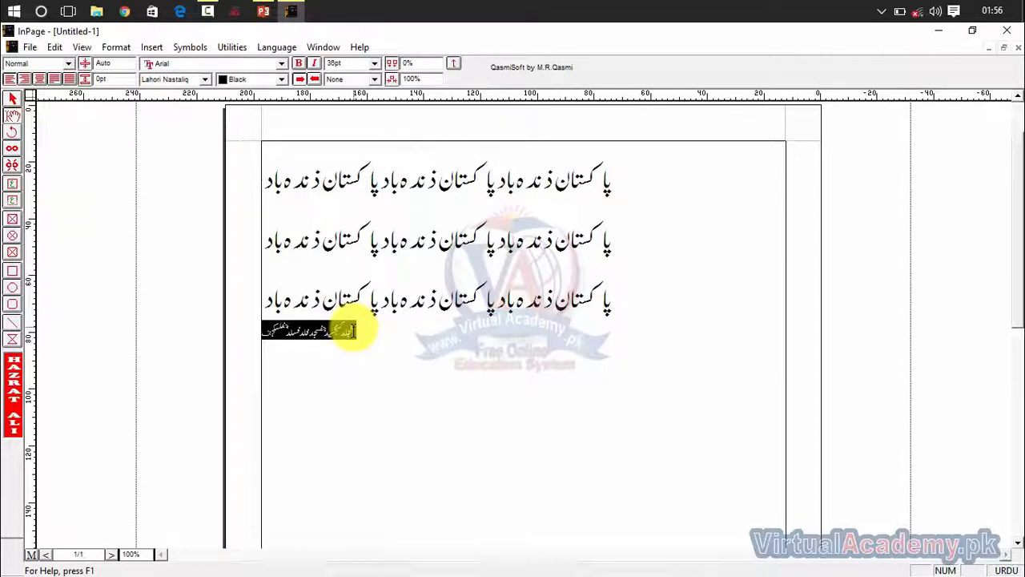
pyautogui.press('Delete')
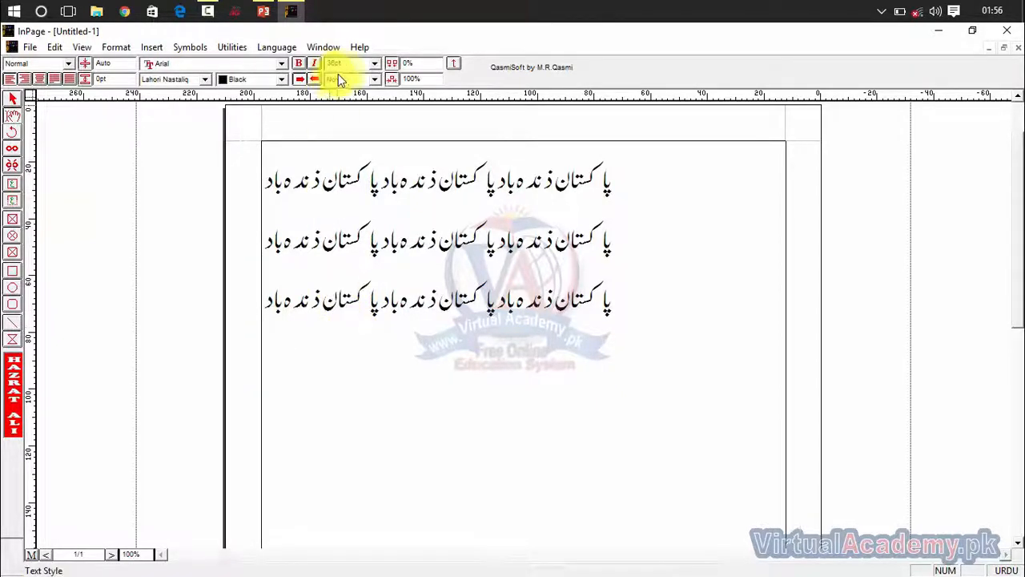
# - Select all three Urdu lines and align them to the right margin
pyautogui.click(374, 65)
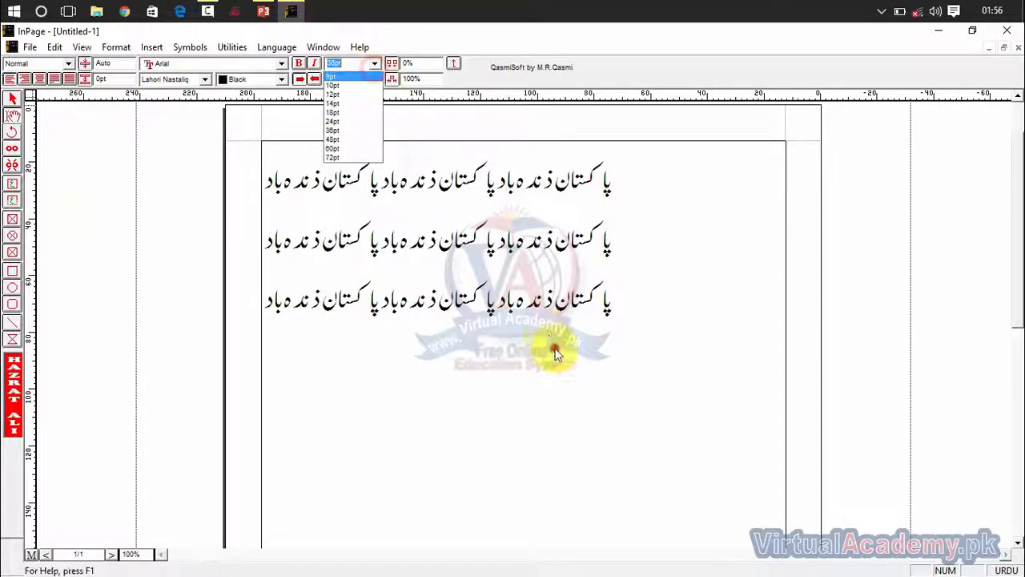
pyautogui.moveTo(622, 311); pyautogui.dragTo(609, 169)
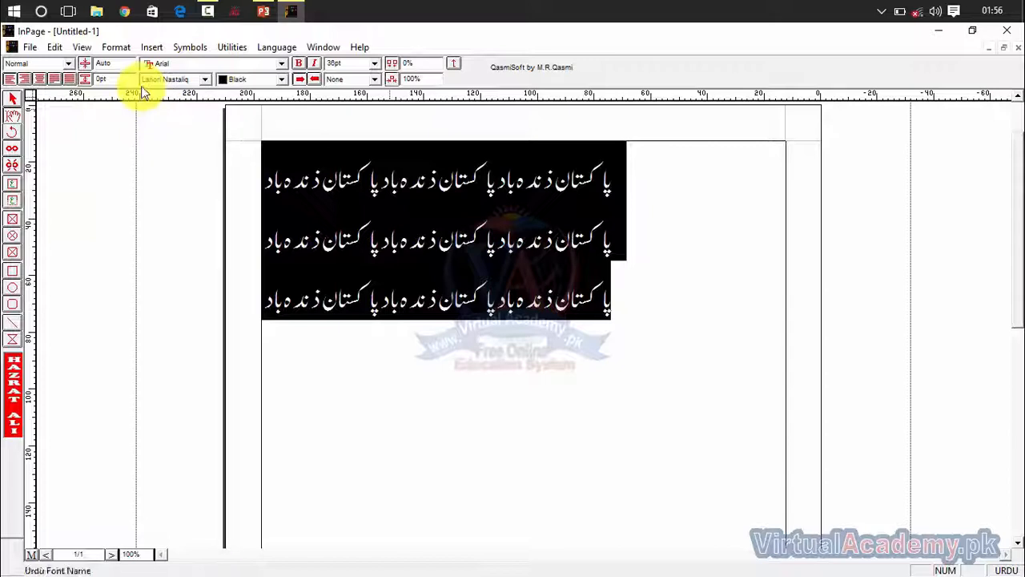
pyautogui.click(24, 78)
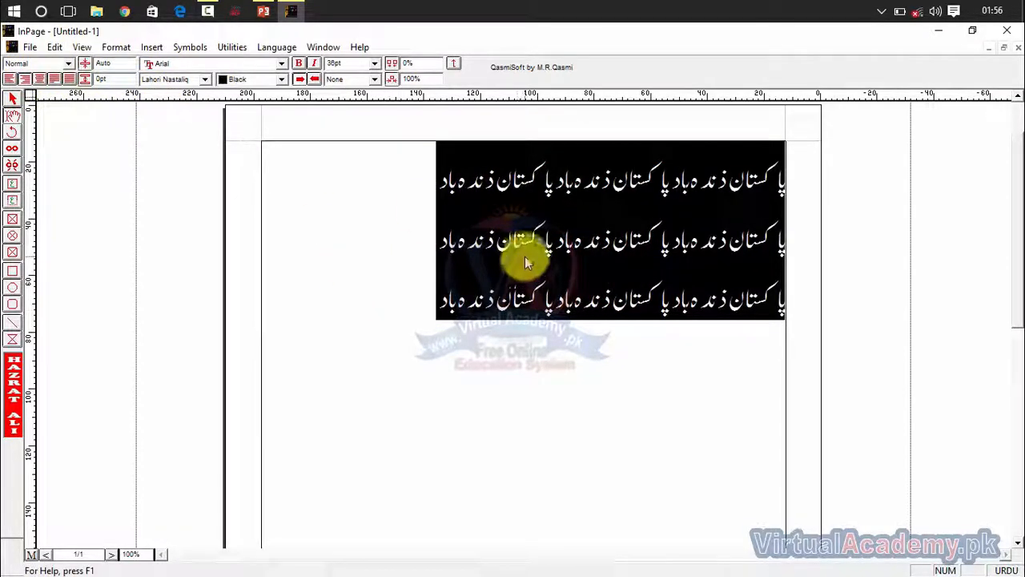
# - Try an 18 pt font size on the selected lines and set it back to 36 pt
pyautogui.click(373, 64)
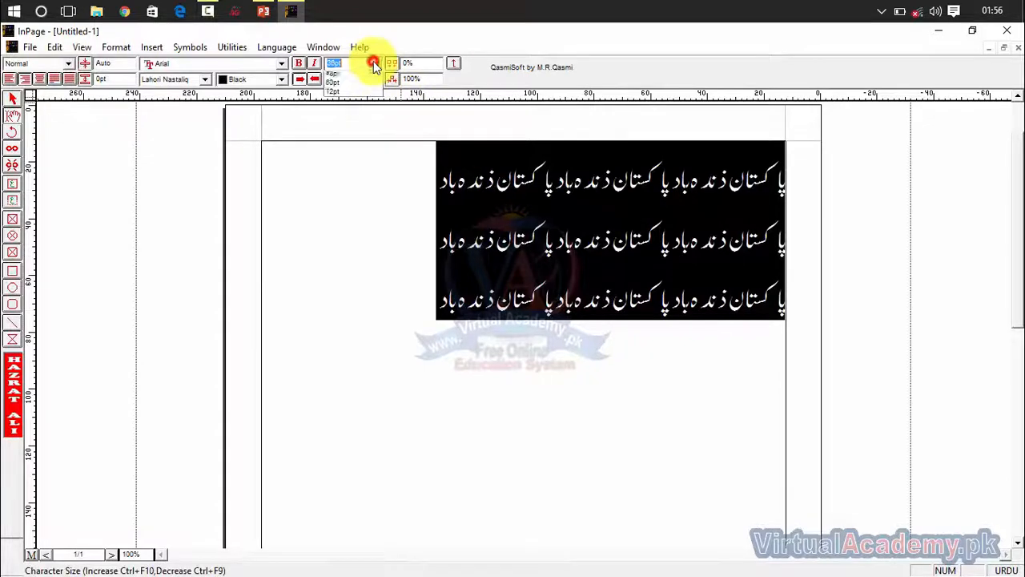
pyautogui.click(342, 118)
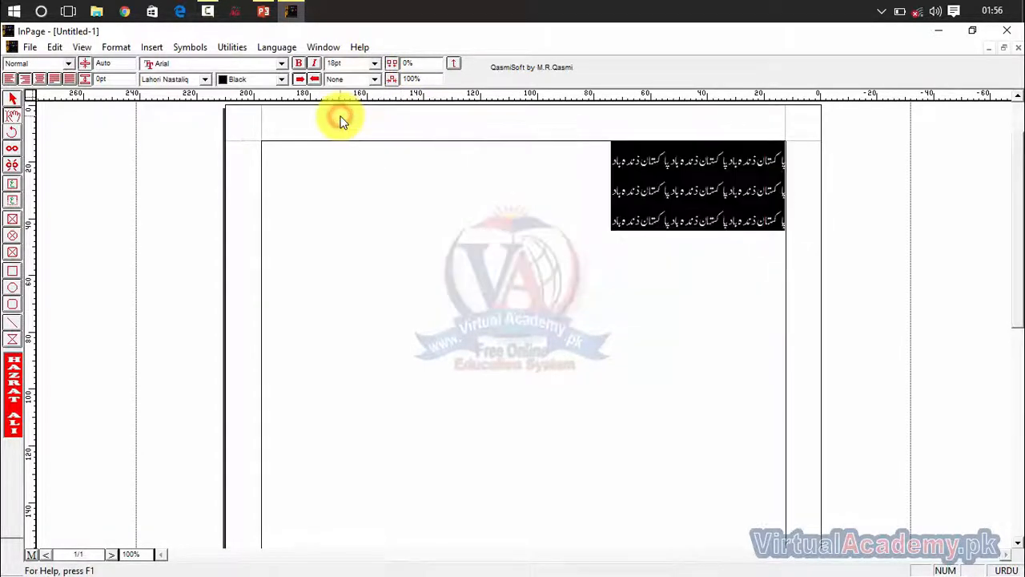
pyautogui.click(373, 64)
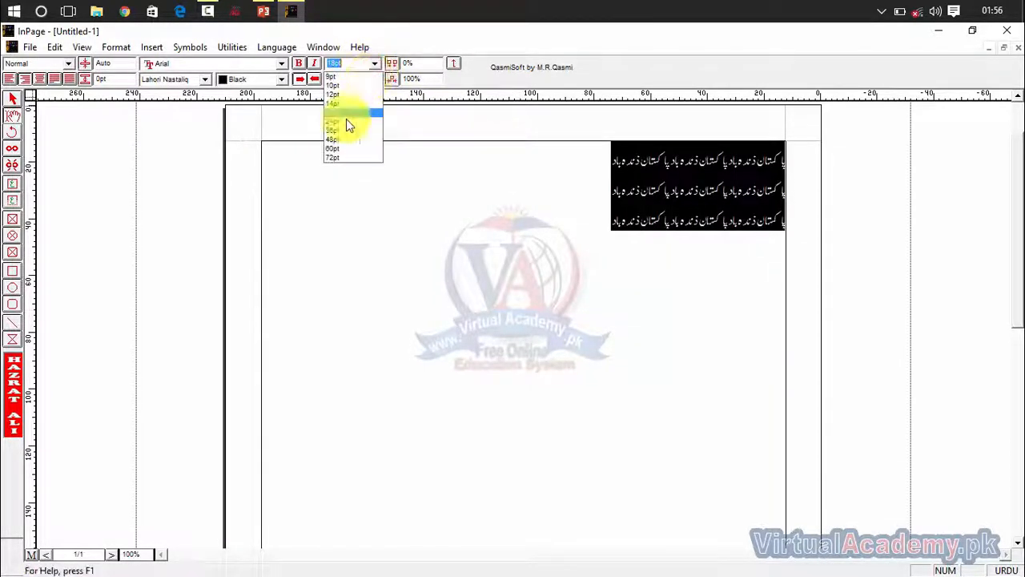
pyautogui.click(347, 118)
pyautogui.click(373, 64)
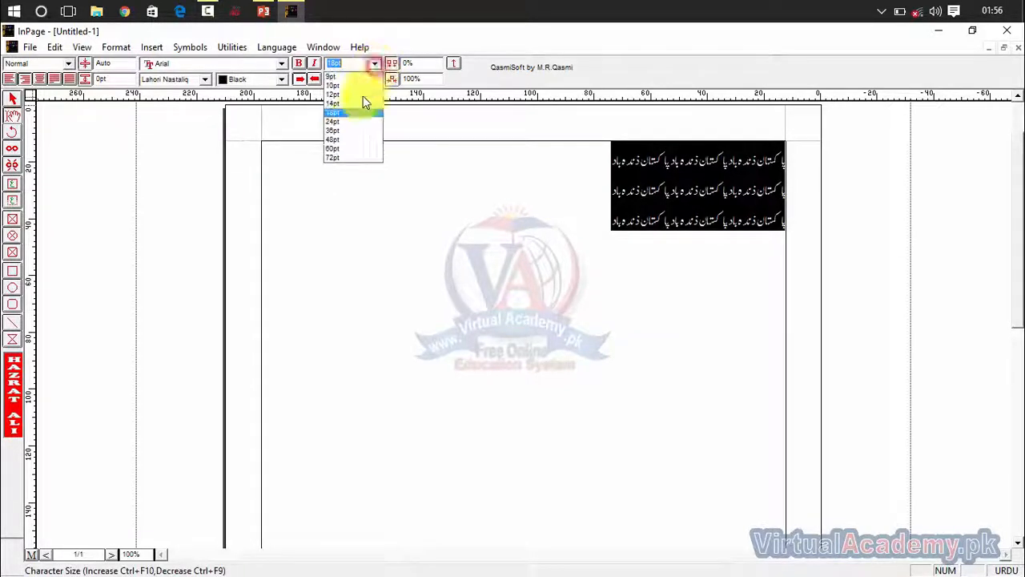
pyautogui.click(348, 130)
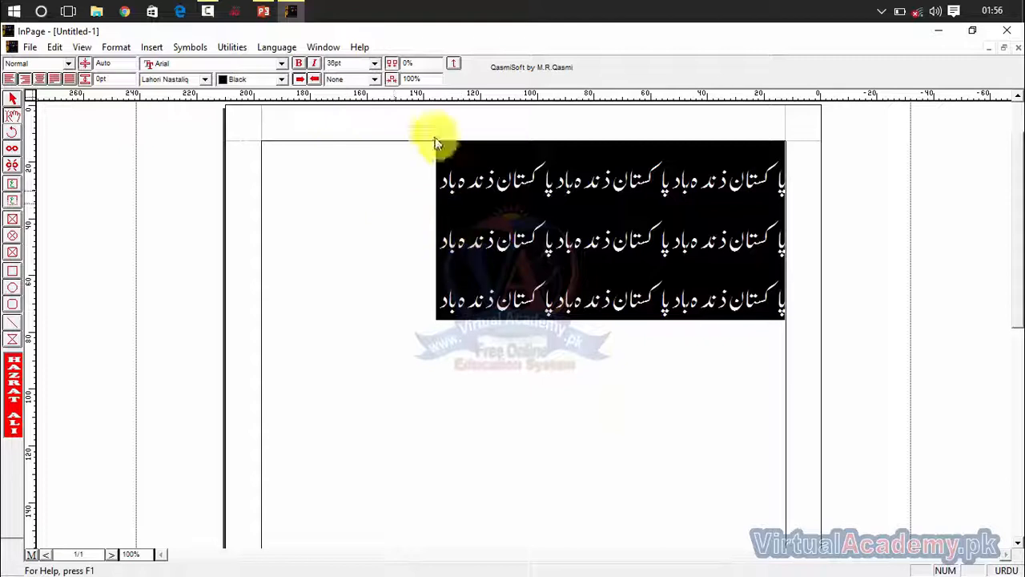
# - Apply the Single underline text style to the three lines and deselect them
pyautogui.click(375, 79)
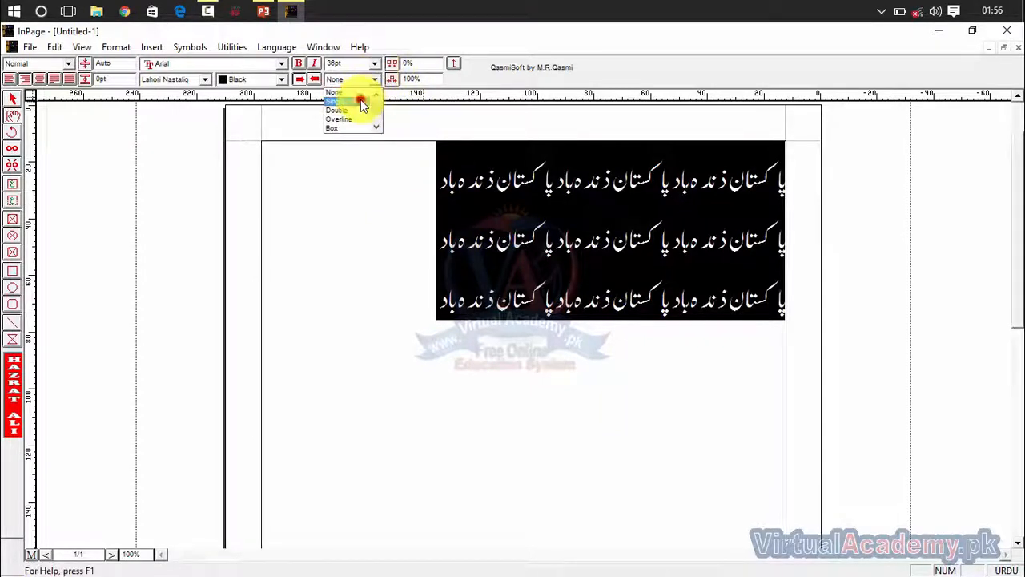
pyautogui.click(360, 101)
pyautogui.click(390, 264)
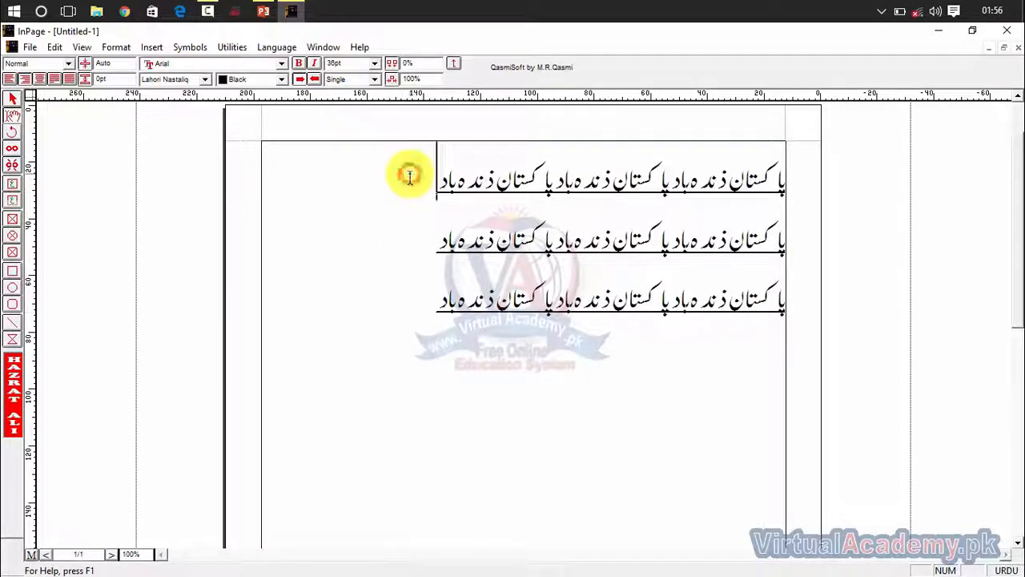
# - Reselect all the text, try the Double text style and the Box style on it, and deselect
pyautogui.hotkey('ctrl', 'a')
pyautogui.click(374, 79)
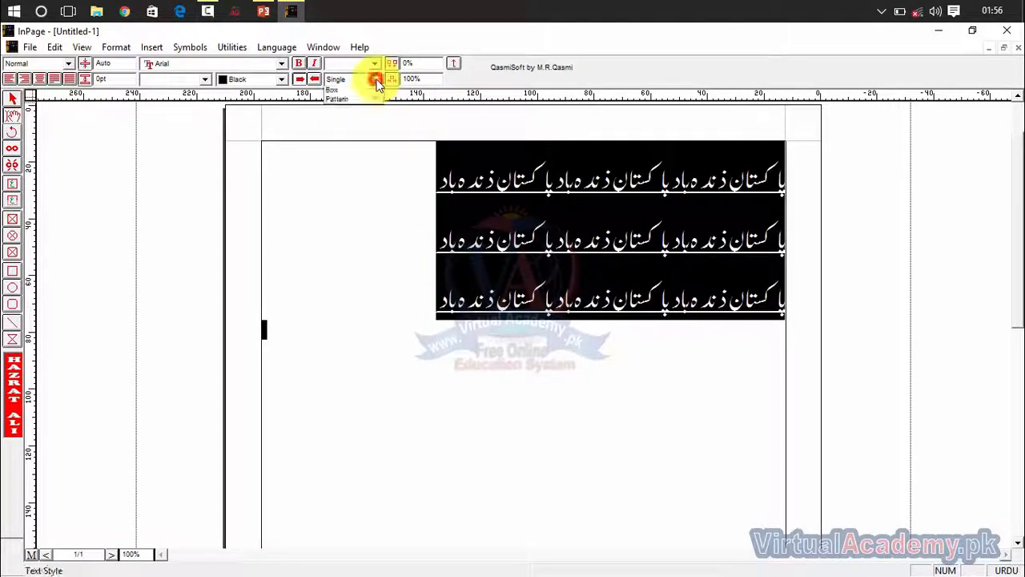
pyautogui.click(363, 107)
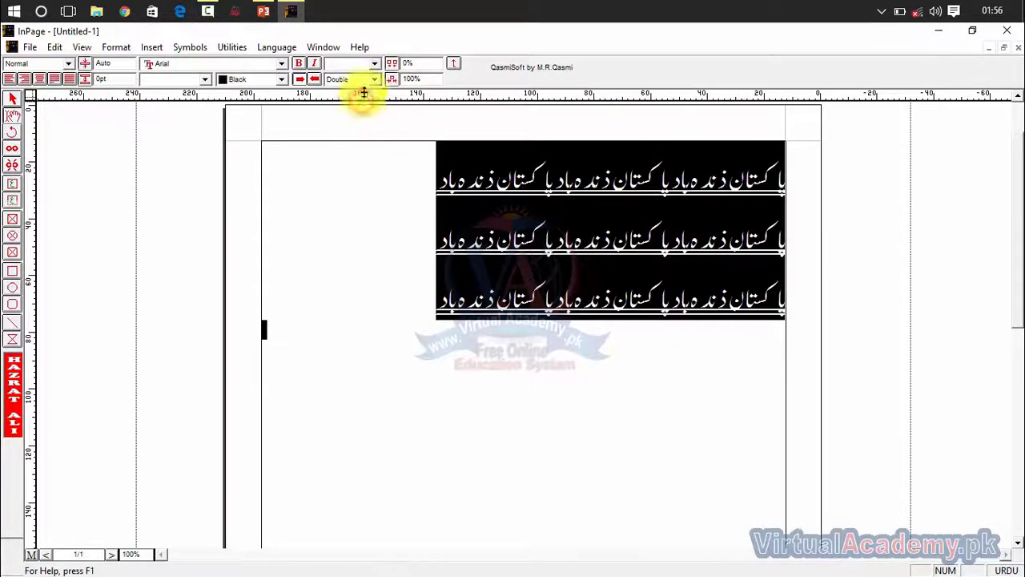
pyautogui.click(374, 80)
pyautogui.click(360, 114)
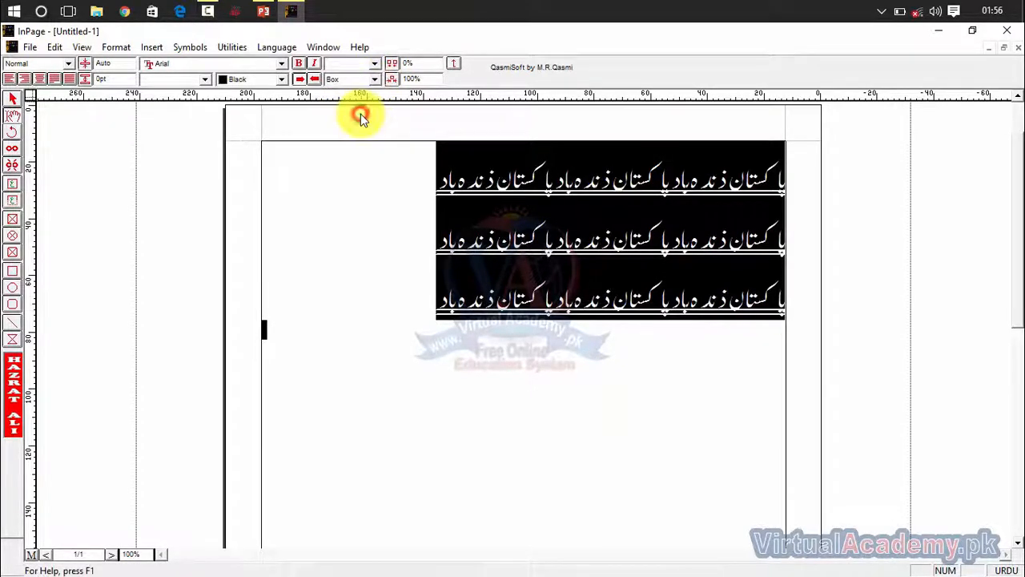
pyautogui.click(405, 295)
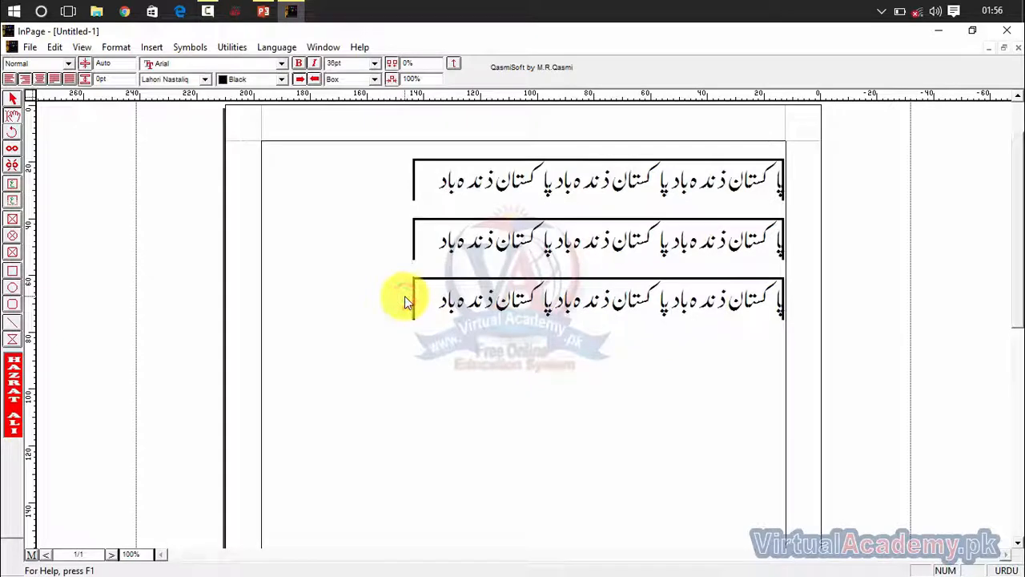
# - Apply the Pattern text style to all the text and deselect it
pyautogui.hotkey('ctrl', 'a')
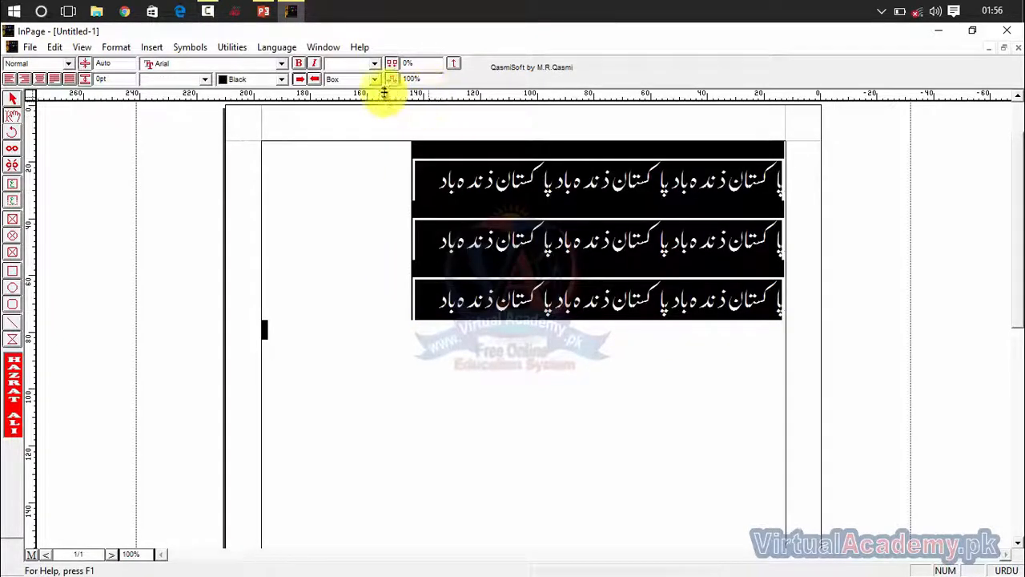
pyautogui.click(374, 79)
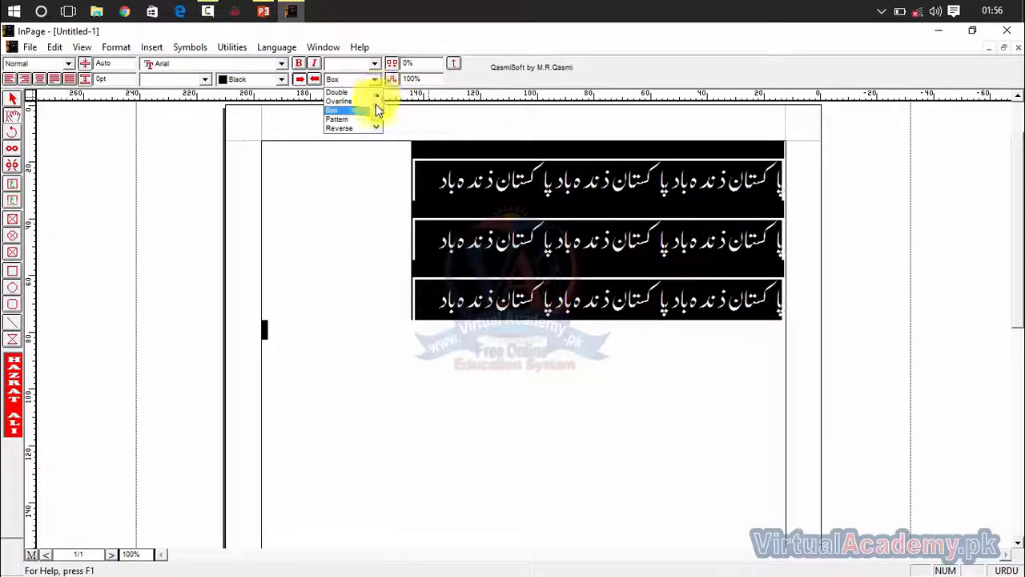
pyautogui.click(357, 119)
pyautogui.click(462, 205)
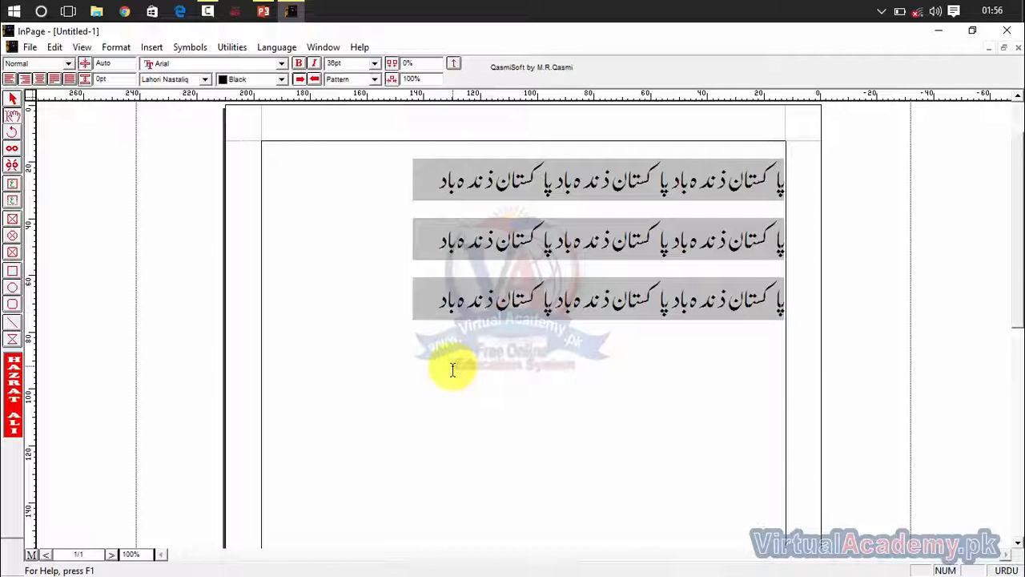
# - Reselect all the text, reset its text style to None, and deselect it
pyautogui.hotkey('ctrl', 'a')
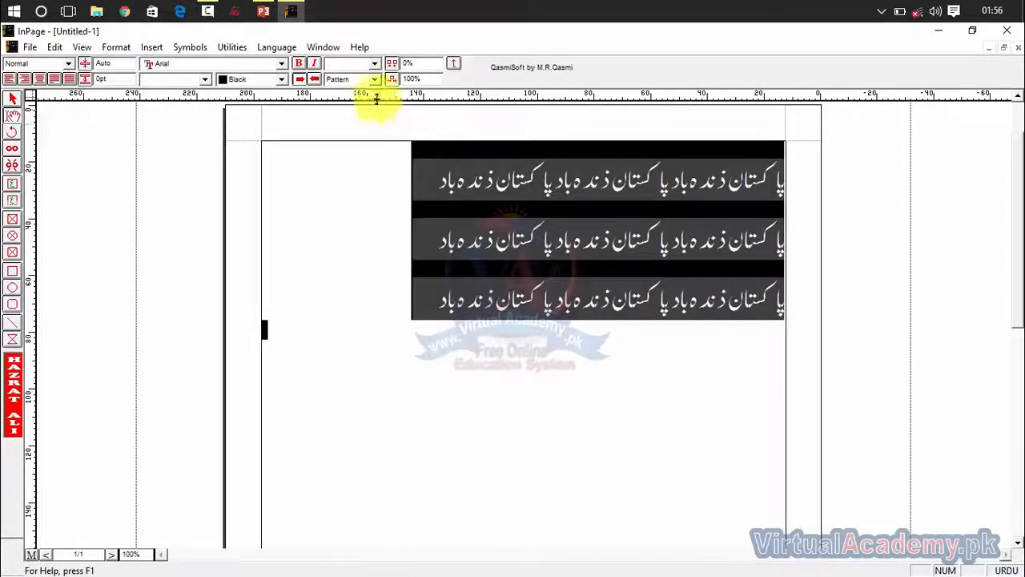
pyautogui.click(375, 78)
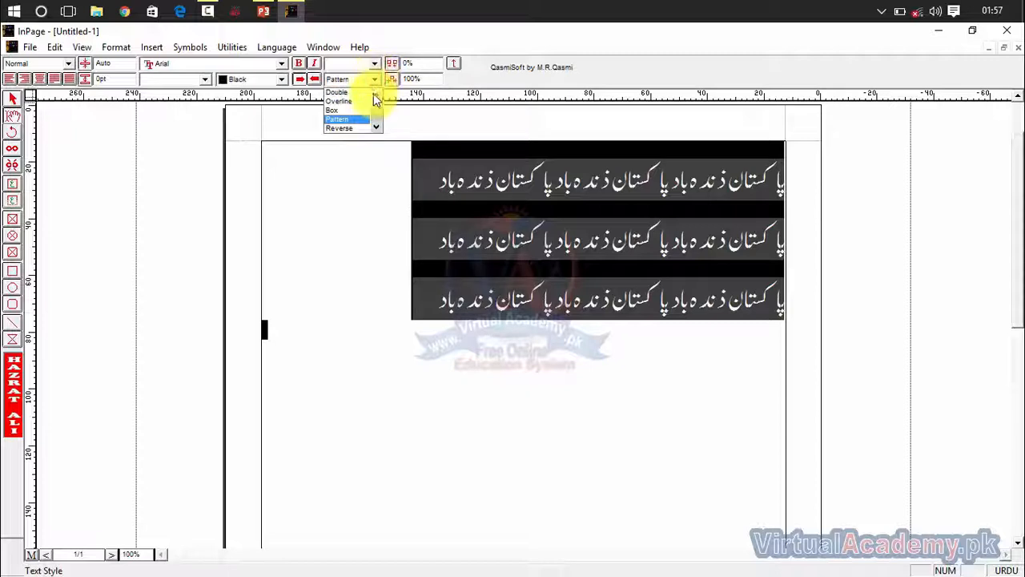
pyautogui.moveTo(380, 117); pyautogui.dragTo(378, 98)
pyautogui.click(357, 92)
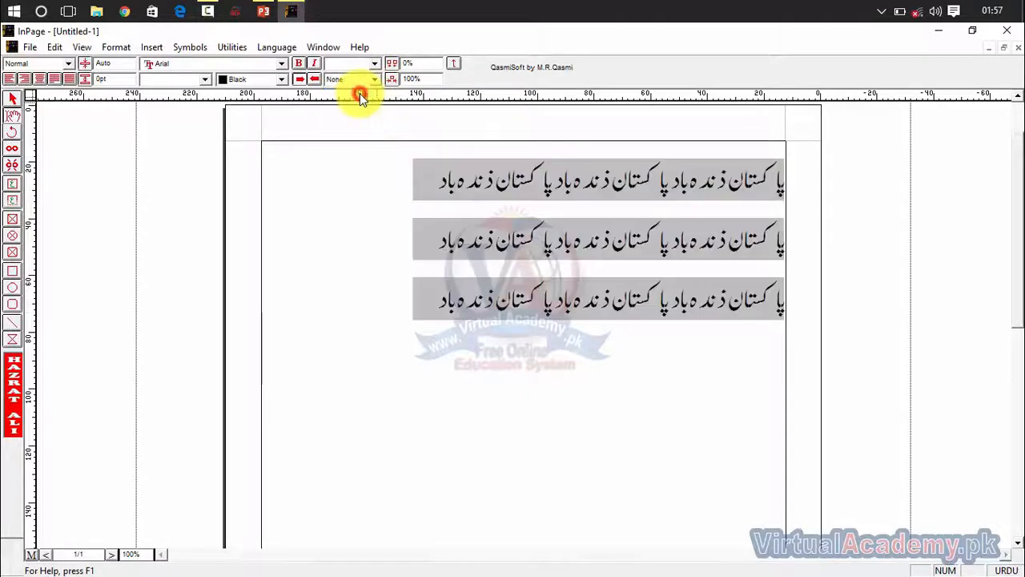
pyautogui.click(445, 258)
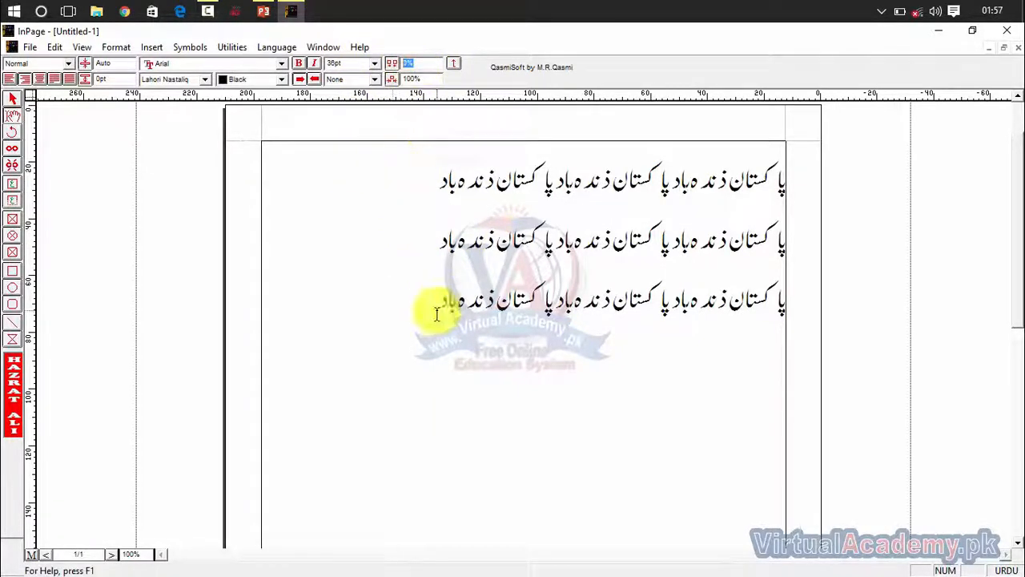
# - Select the three Urdu lines and set their character spacing to 5%
pyautogui.moveTo(438, 309); pyautogui.dragTo(784, 183)
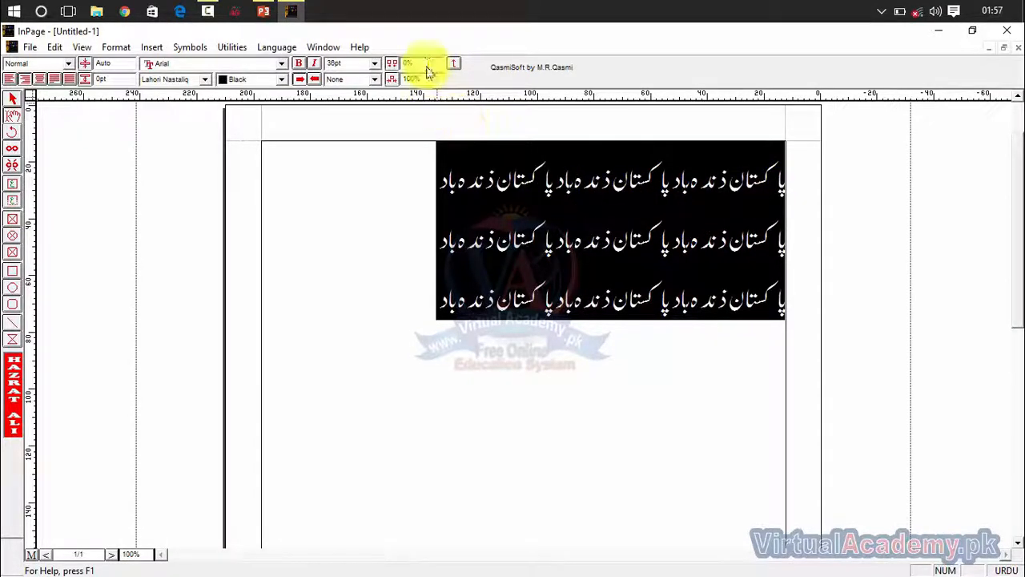
pyautogui.moveTo(423, 63); pyautogui.dragTo(403, 84)
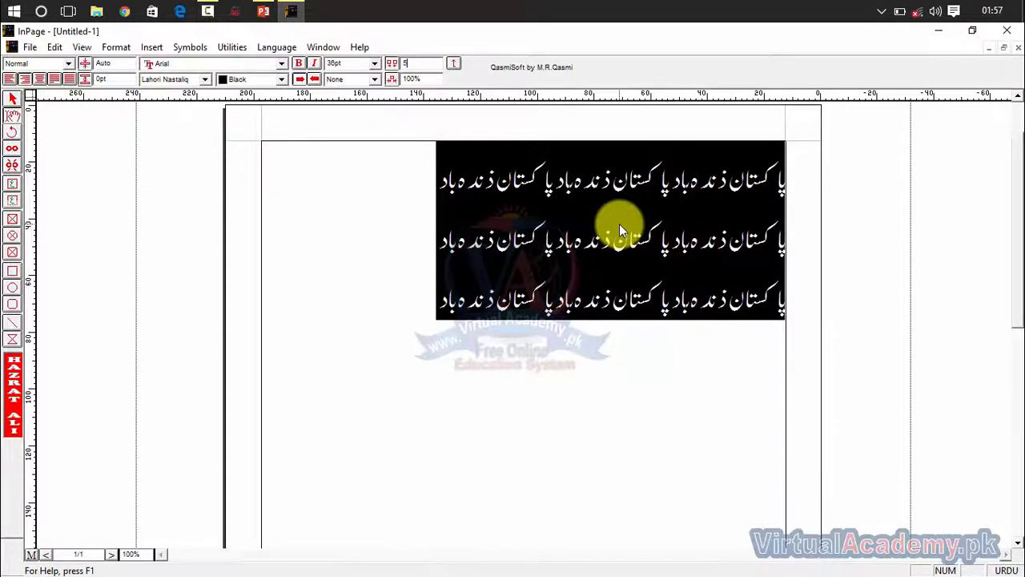
pyautogui.write('5')
pyautogui.press('Return')
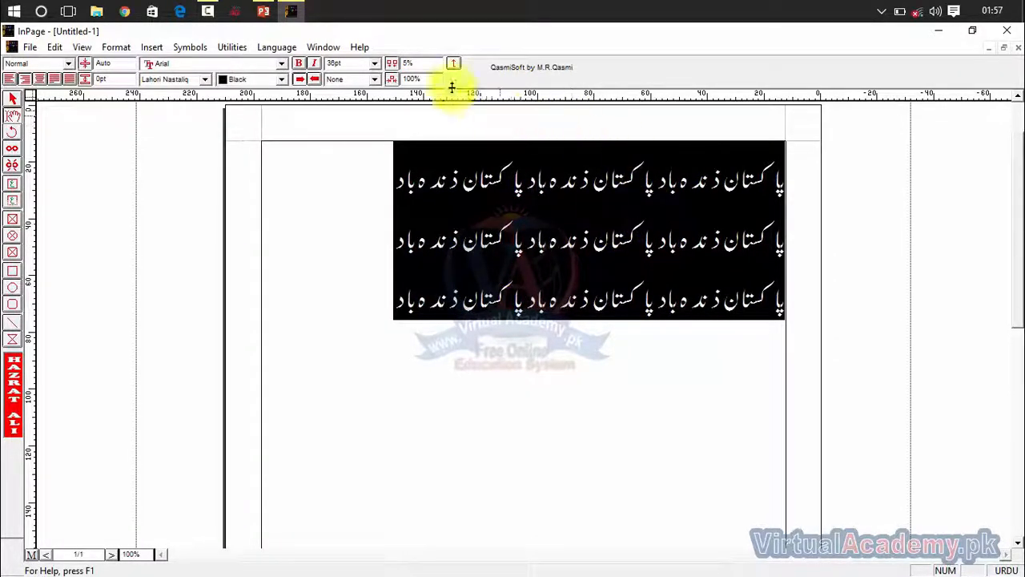
# - Increase the selected lines' character spacing to 10% and on to 20%
pyautogui.click(409, 63)
pyautogui.write('10')
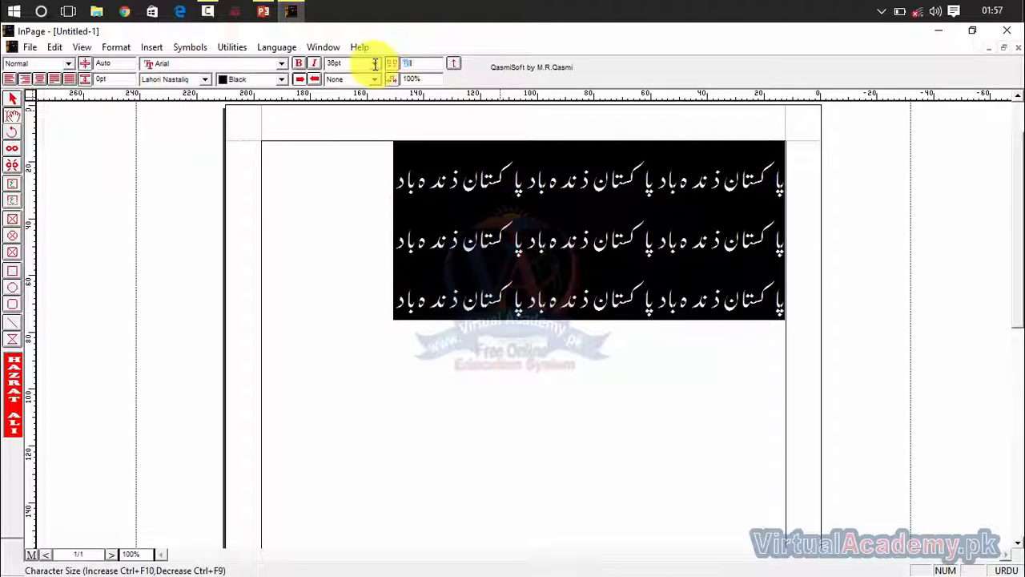
pyautogui.press('Return')
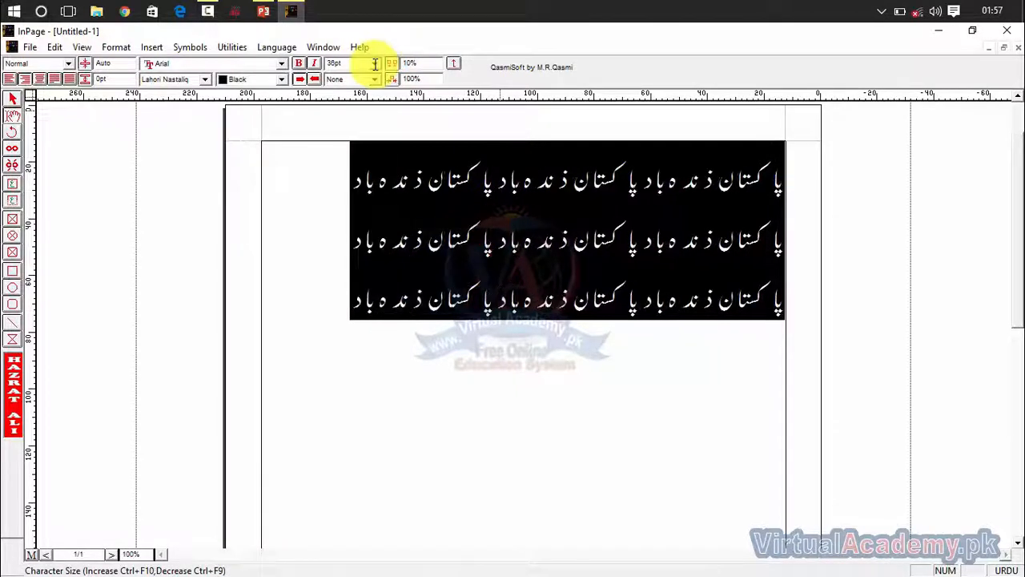
pyautogui.click(427, 61)
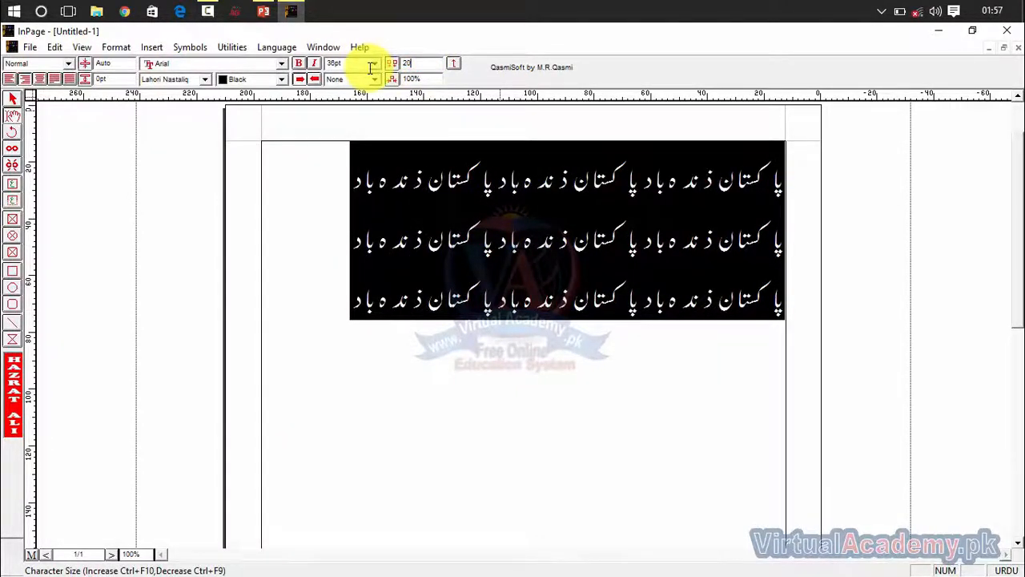
pyautogui.write('20')
pyautogui.press('Return')
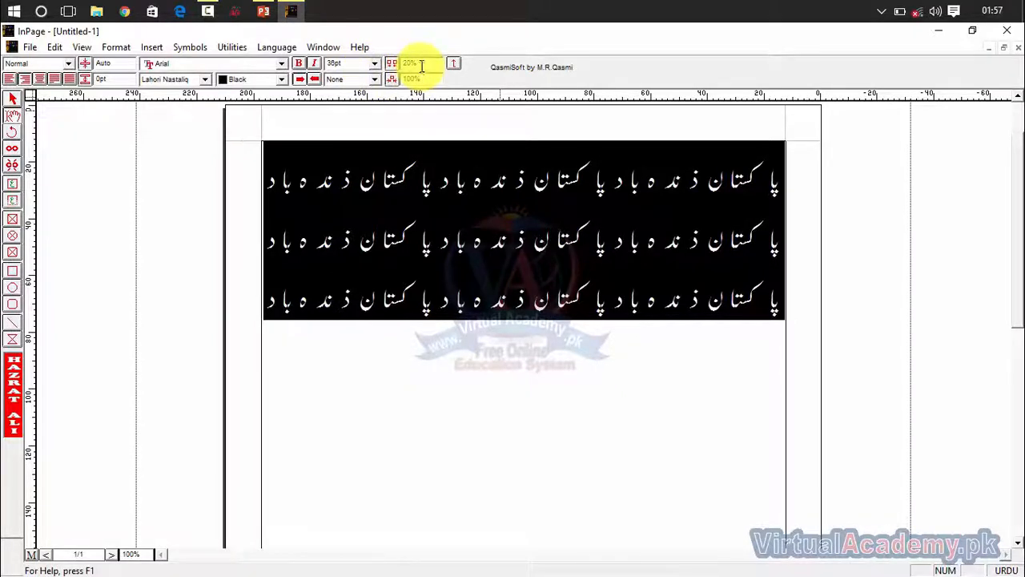
# - Reset the character spacing of the selected lines to 0%
pyautogui.moveTo(421, 65); pyautogui.dragTo(385, 72)
pyautogui.write('0')
pyautogui.press('Return')
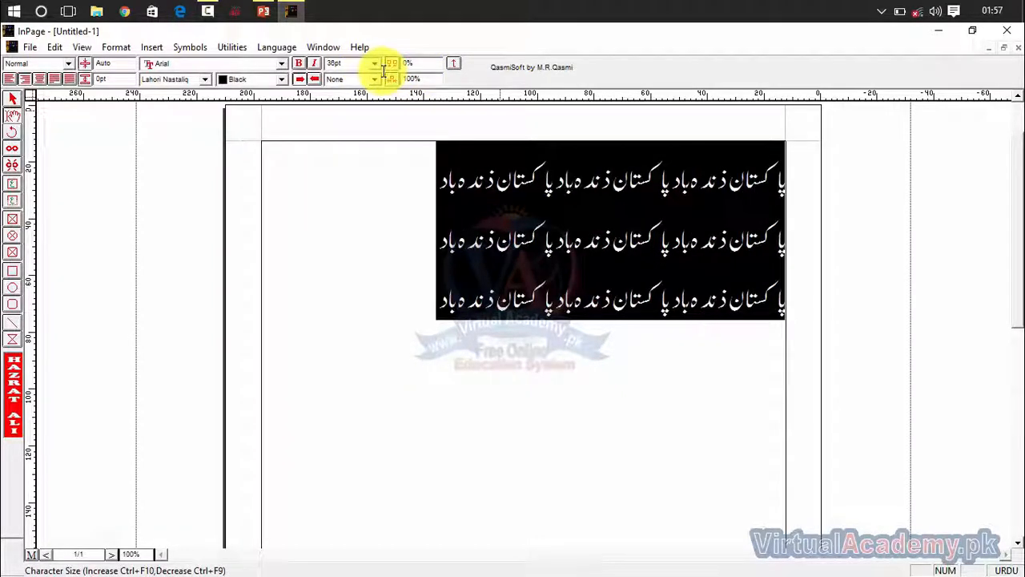
# - Narrow the characters of the selected lines by setting the character width to 90%
pyautogui.moveTo(424, 79); pyautogui.dragTo(382, 85)
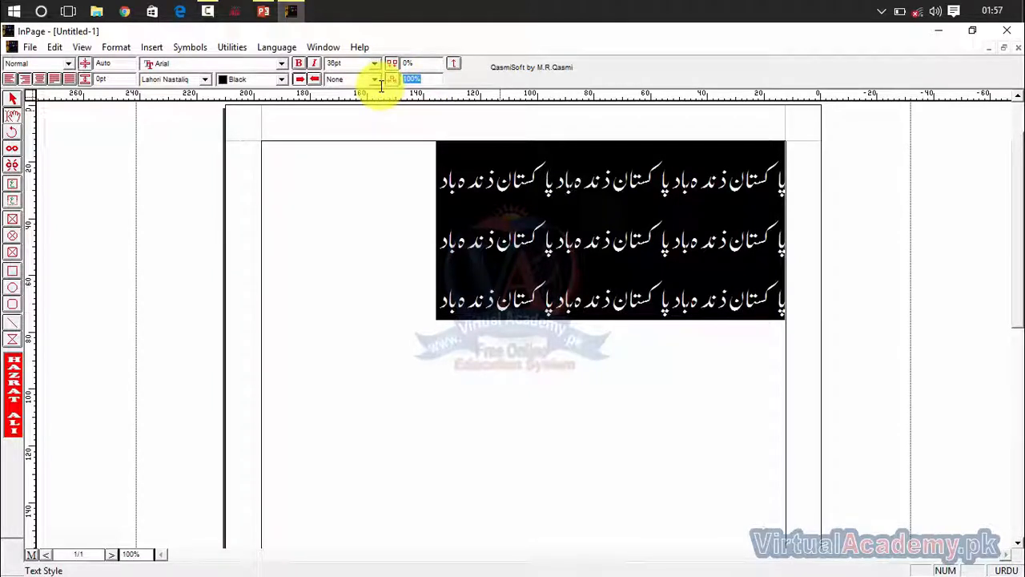
pyautogui.write('90')
pyautogui.press('Return')
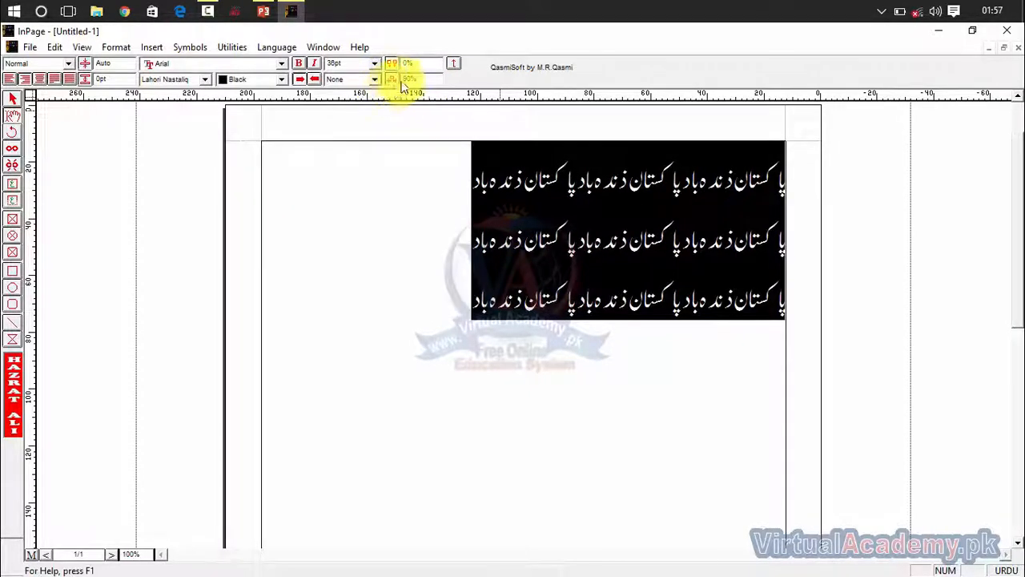
# - Widen the characters of the selected lines by setting the character width to 110%
pyautogui.moveTo(416, 79); pyautogui.dragTo(393, 80)
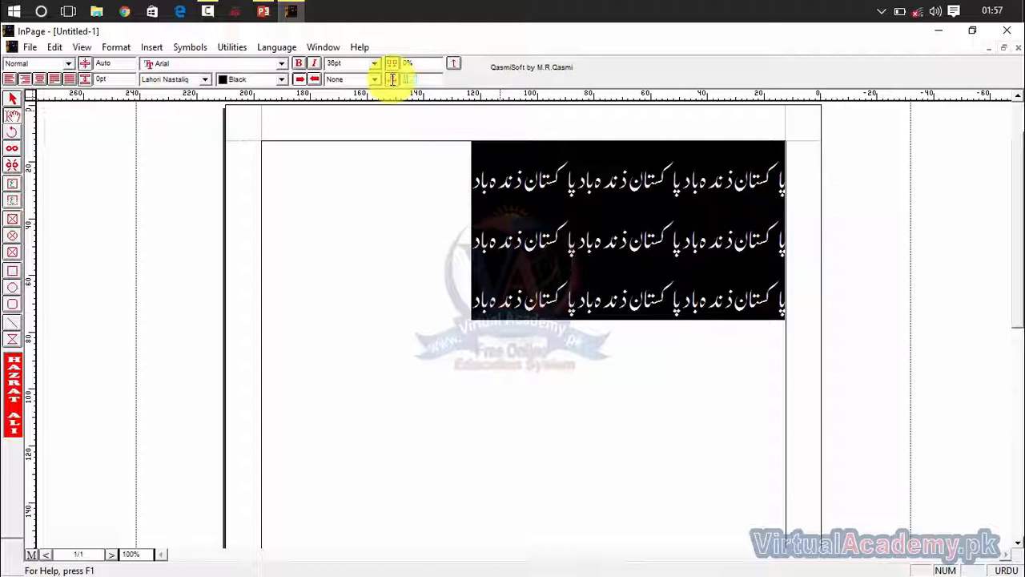
pyautogui.write('1')
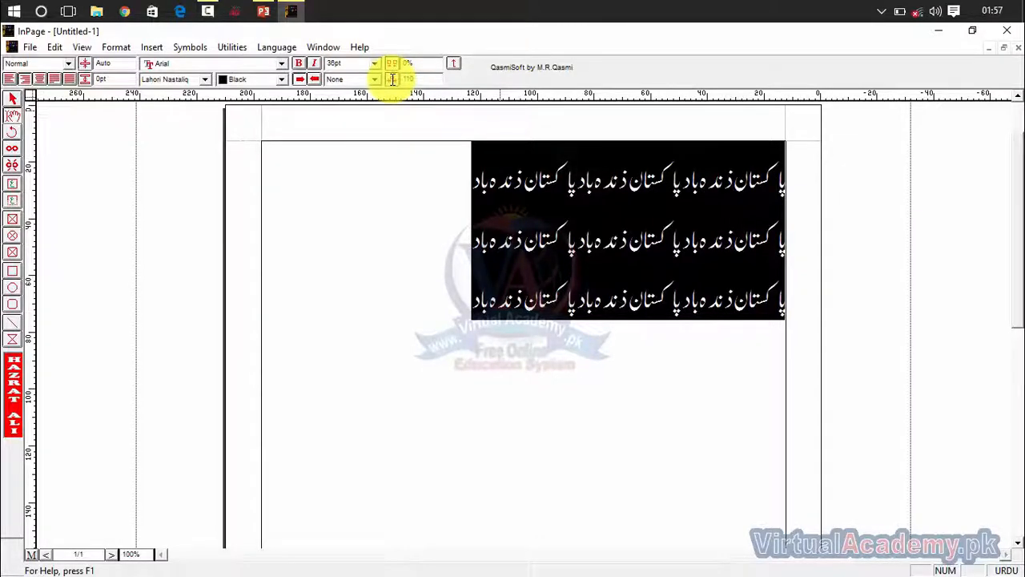
pyautogui.press('Return')
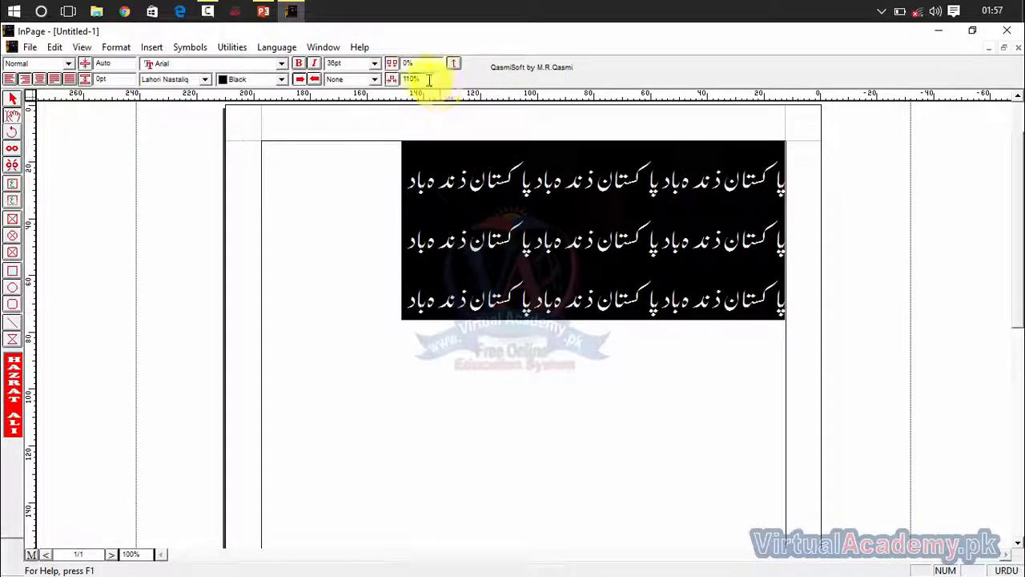
# - Narrow the characters of the selected lines to 80% and on to 20% character width
pyautogui.moveTo(423, 79); pyautogui.dragTo(385, 81)
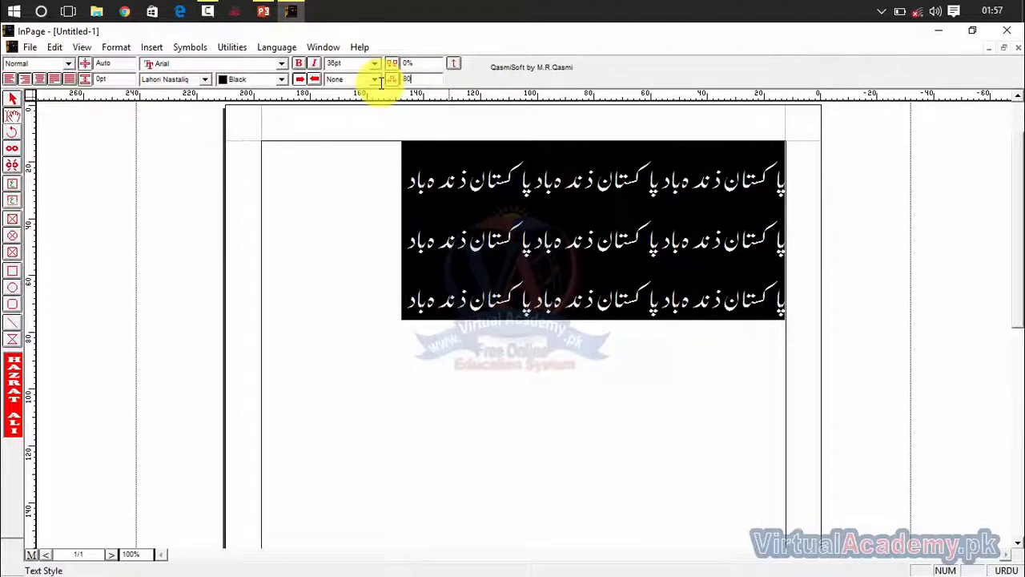
pyautogui.write('80')
pyautogui.press('Return')
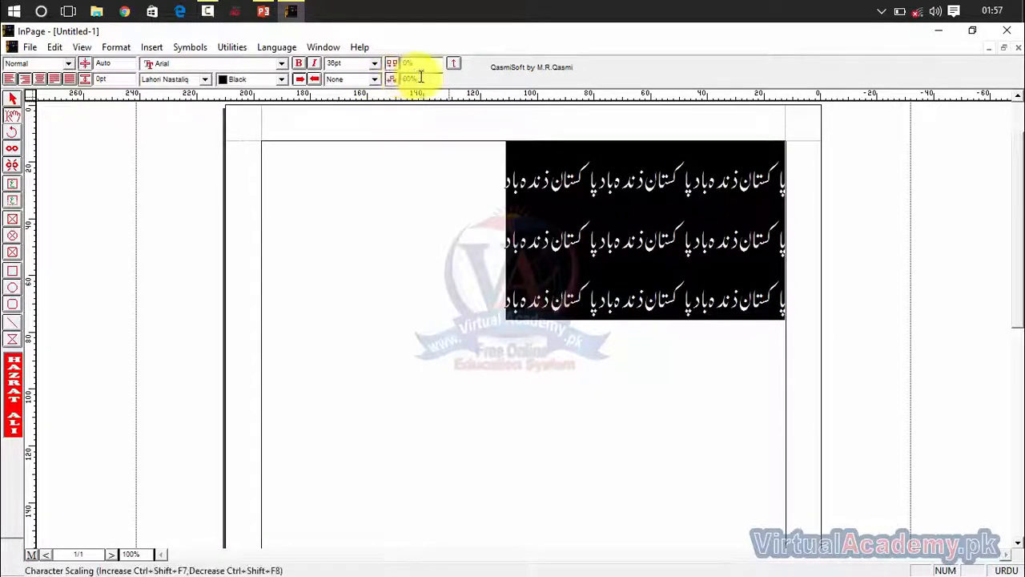
pyautogui.moveTo(420, 76); pyautogui.dragTo(390, 80)
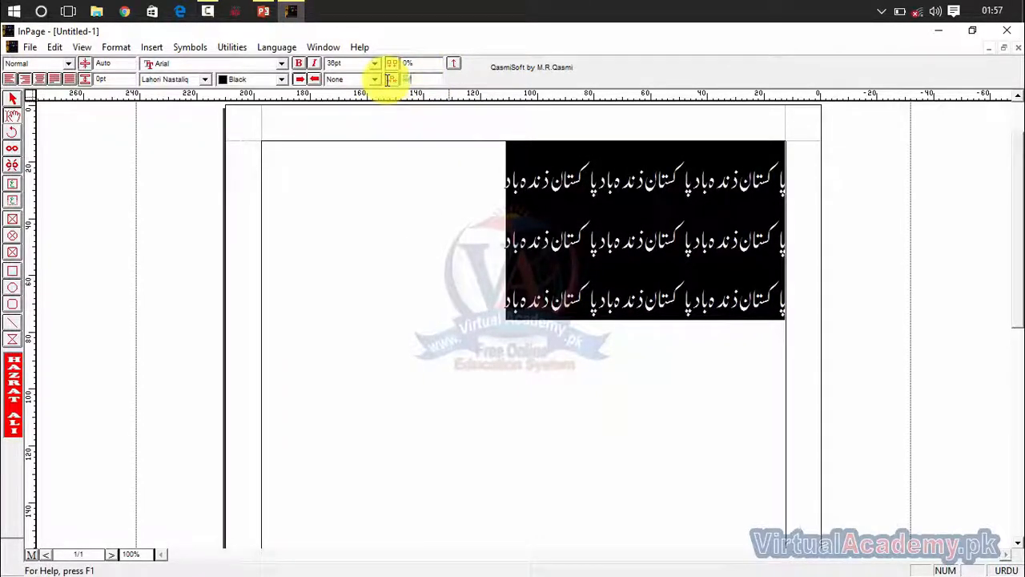
pyautogui.write('20')
pyautogui.press('Return')
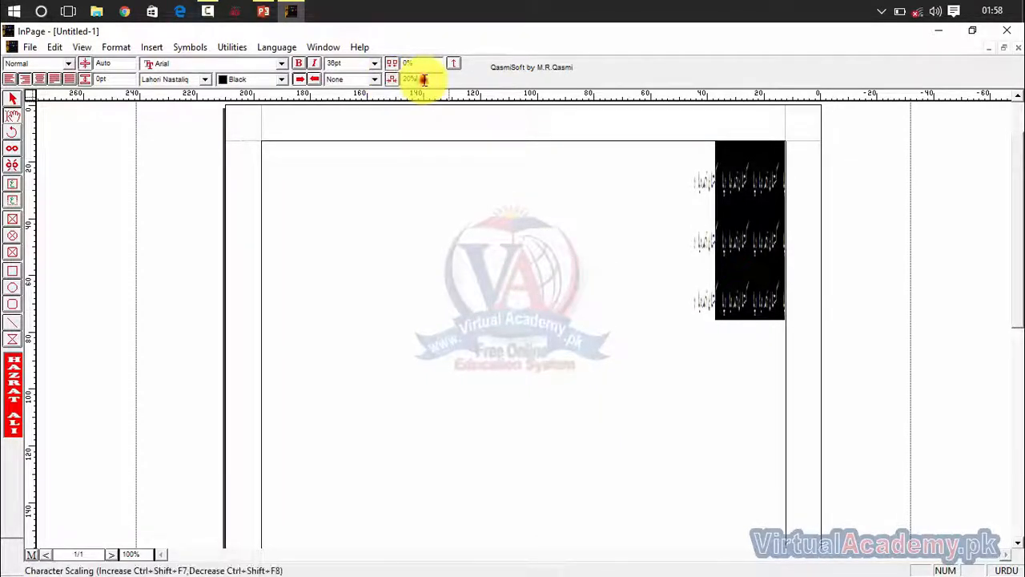
# - Reset the character width of the selected lines to 100% and deselect the text
pyautogui.moveTo(424, 81); pyautogui.dragTo(363, 98)
pyautogui.write('50')
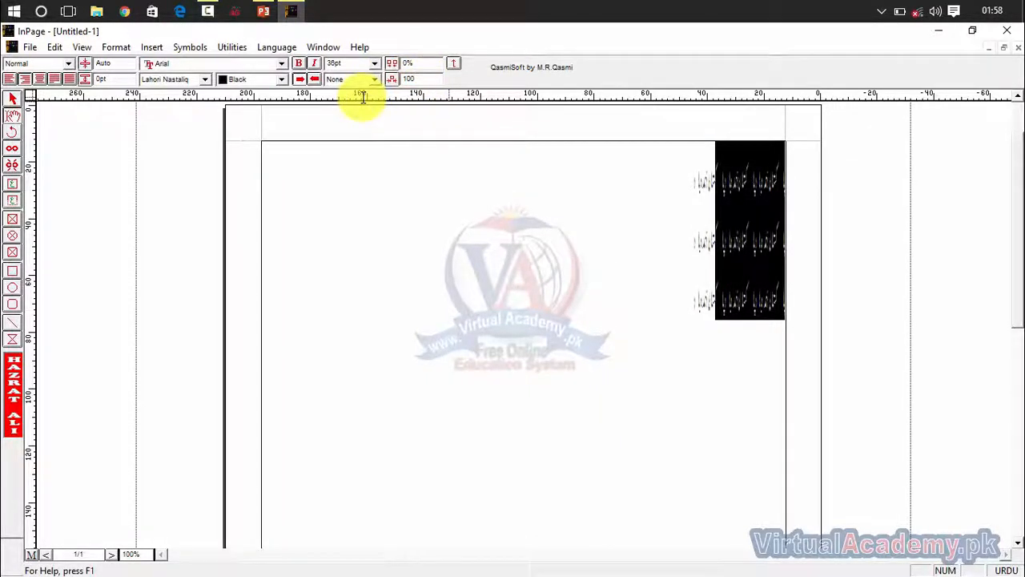
pyautogui.press('Return')
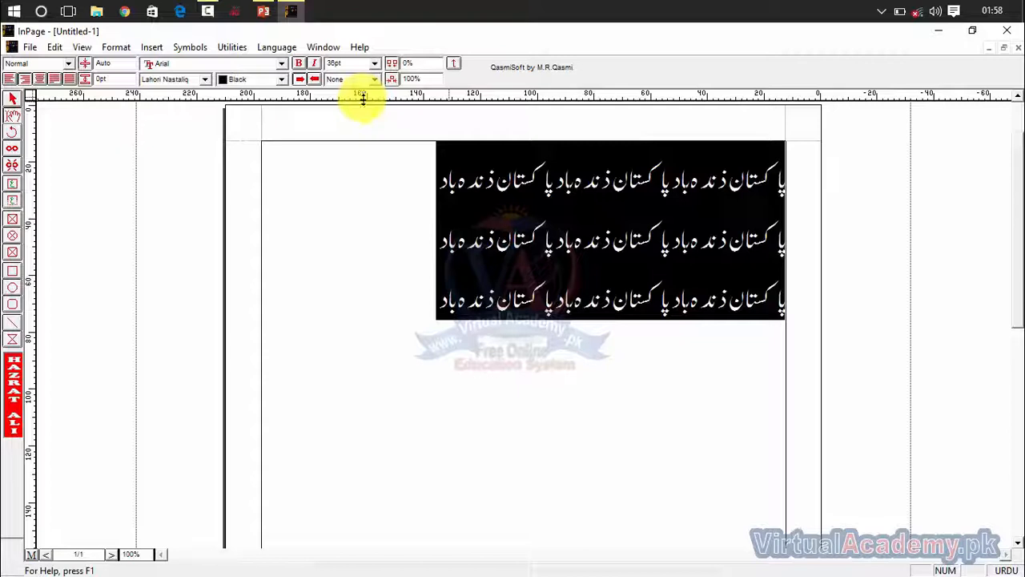
pyautogui.click(471, 330)
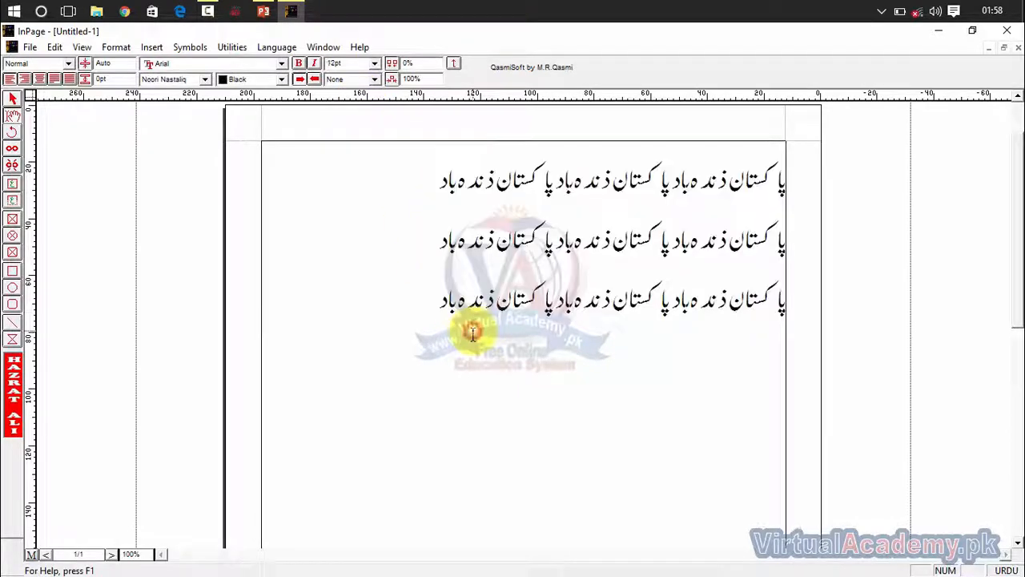
# - Display the tab and indent settings for the empty line below the text, and return to the text formatting controls in the second line
pyautogui.click(455, 62)
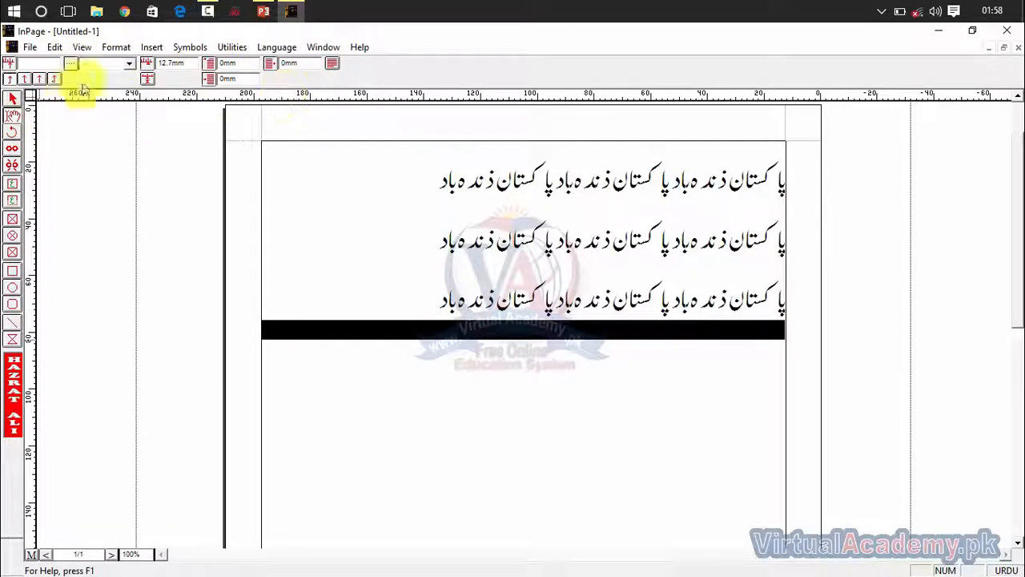
pyautogui.click(12, 99)
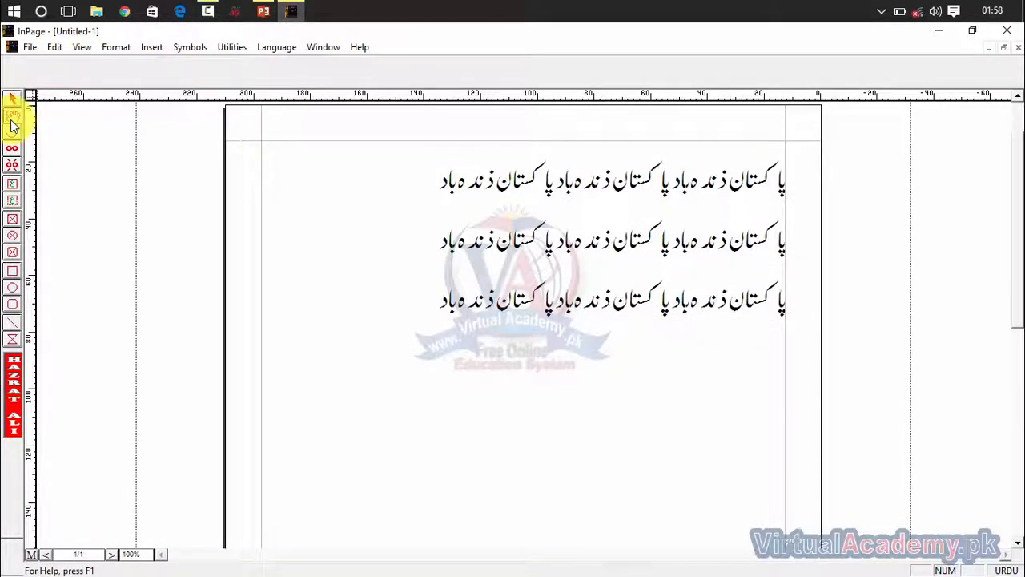
pyautogui.click(366, 256)
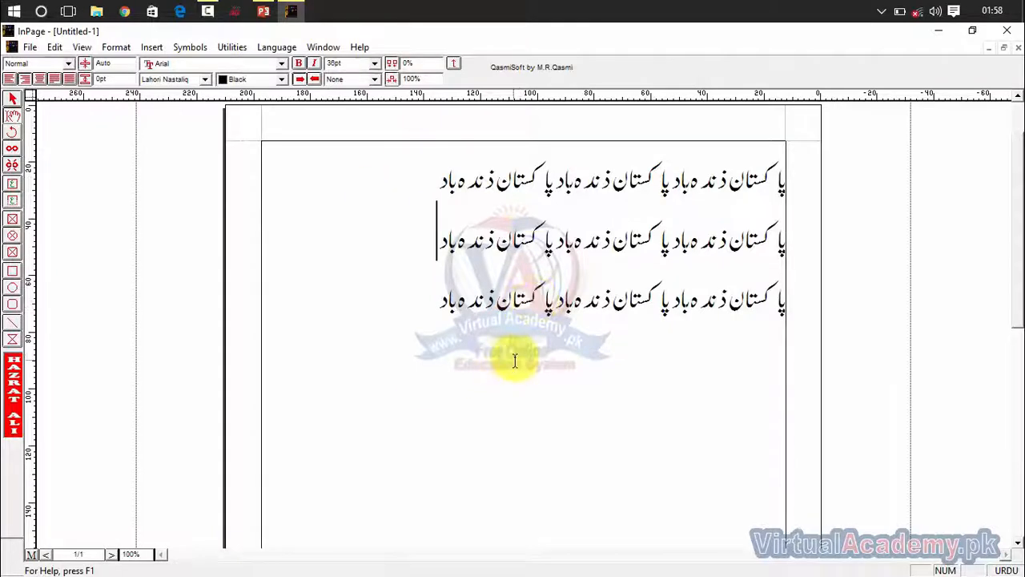
# - Display the second line's tab and indent settings, and restore the text formatting controls with the text cursor in the third line
pyautogui.click(453, 61)
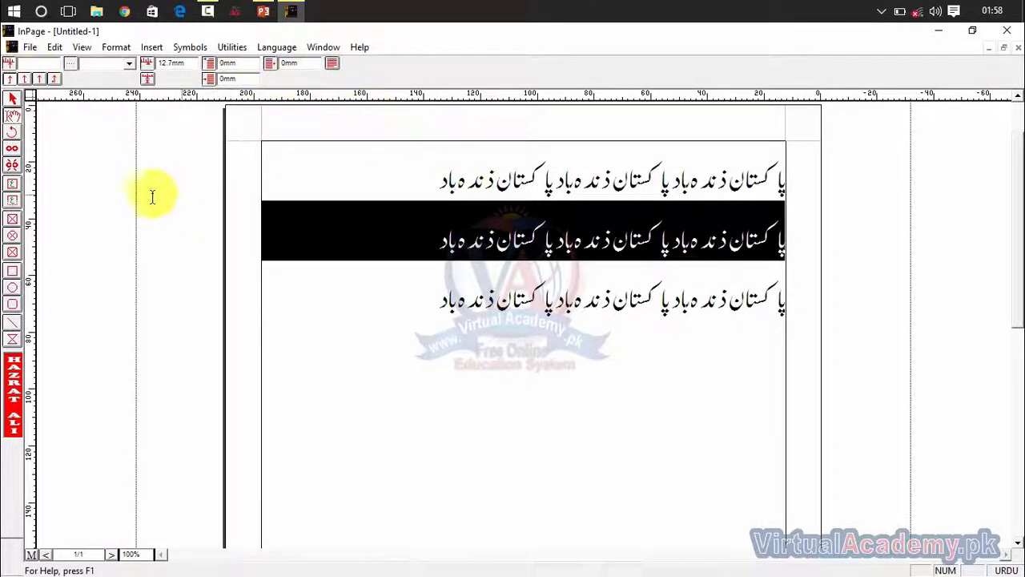
pyautogui.click(11, 98)
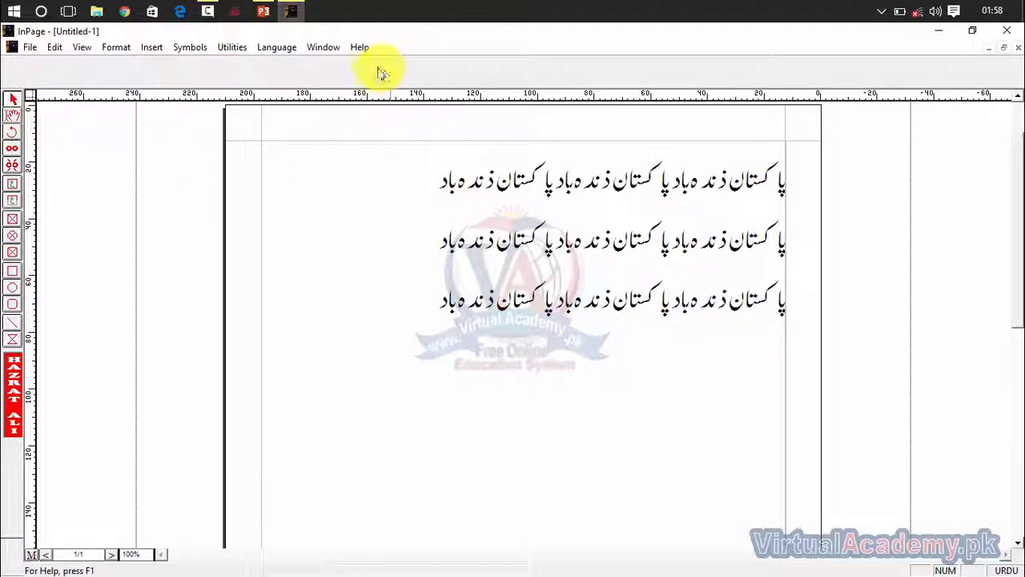
pyautogui.click(12, 100)
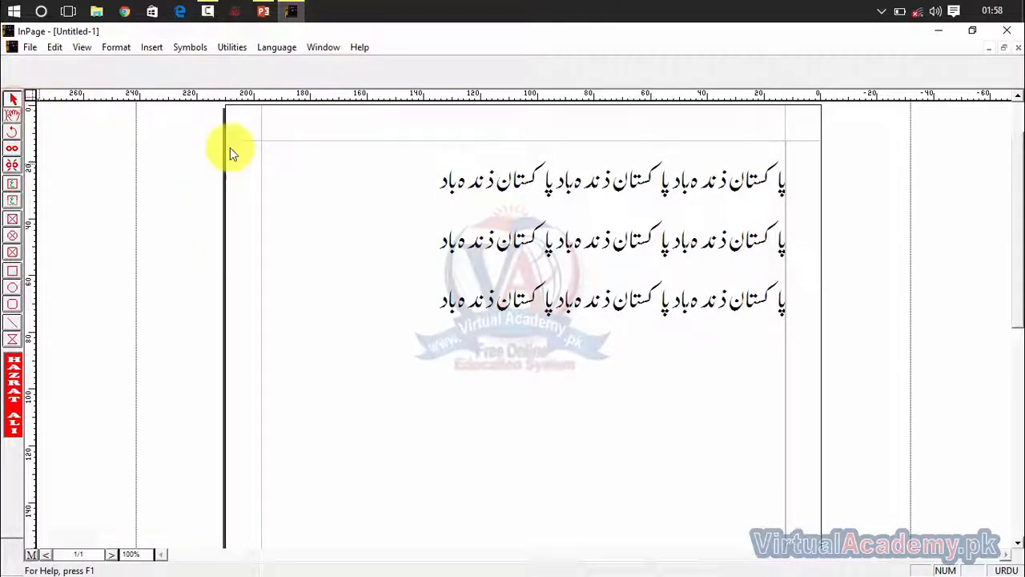
pyautogui.click(13, 118)
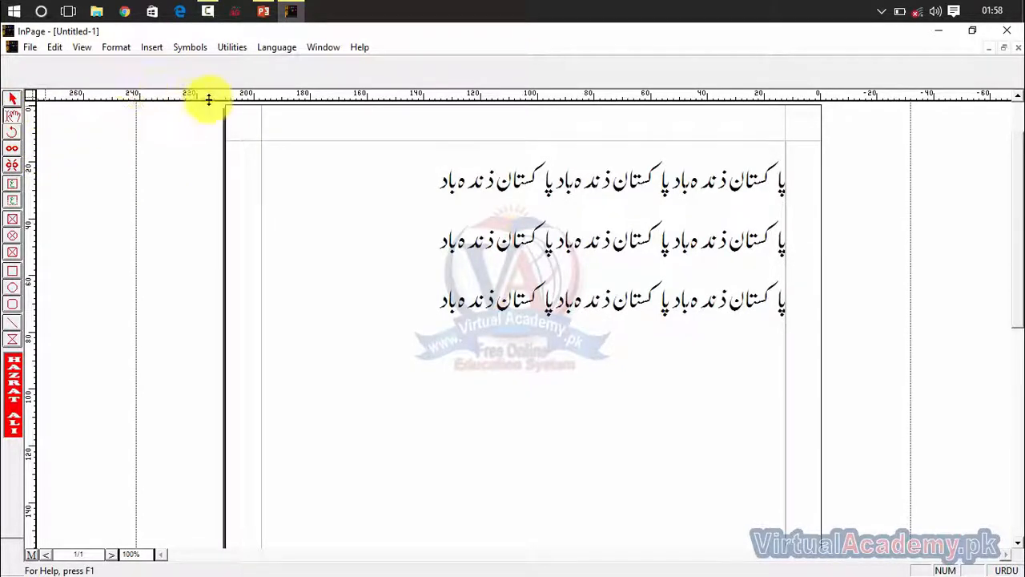
pyautogui.click(423, 306)
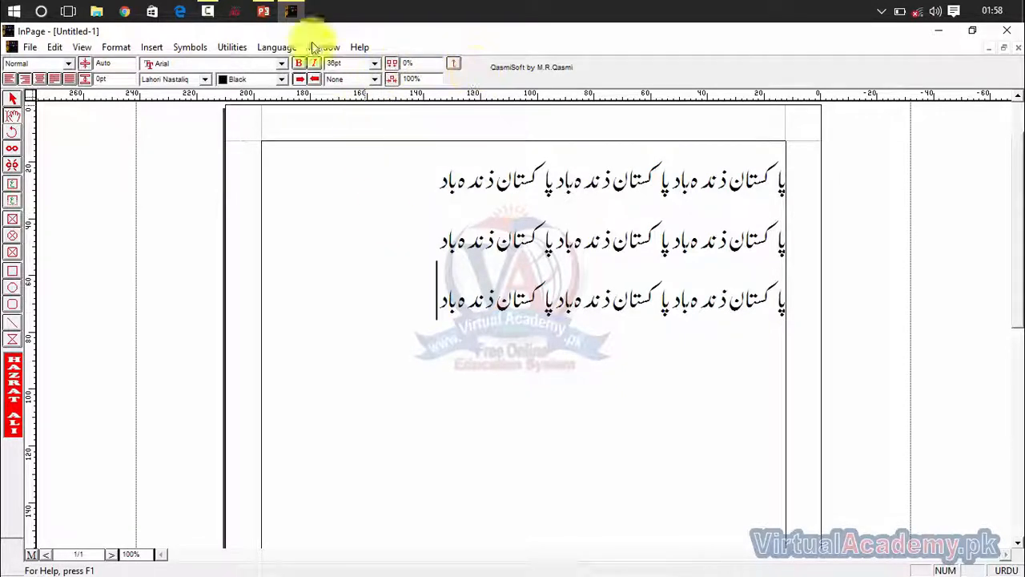